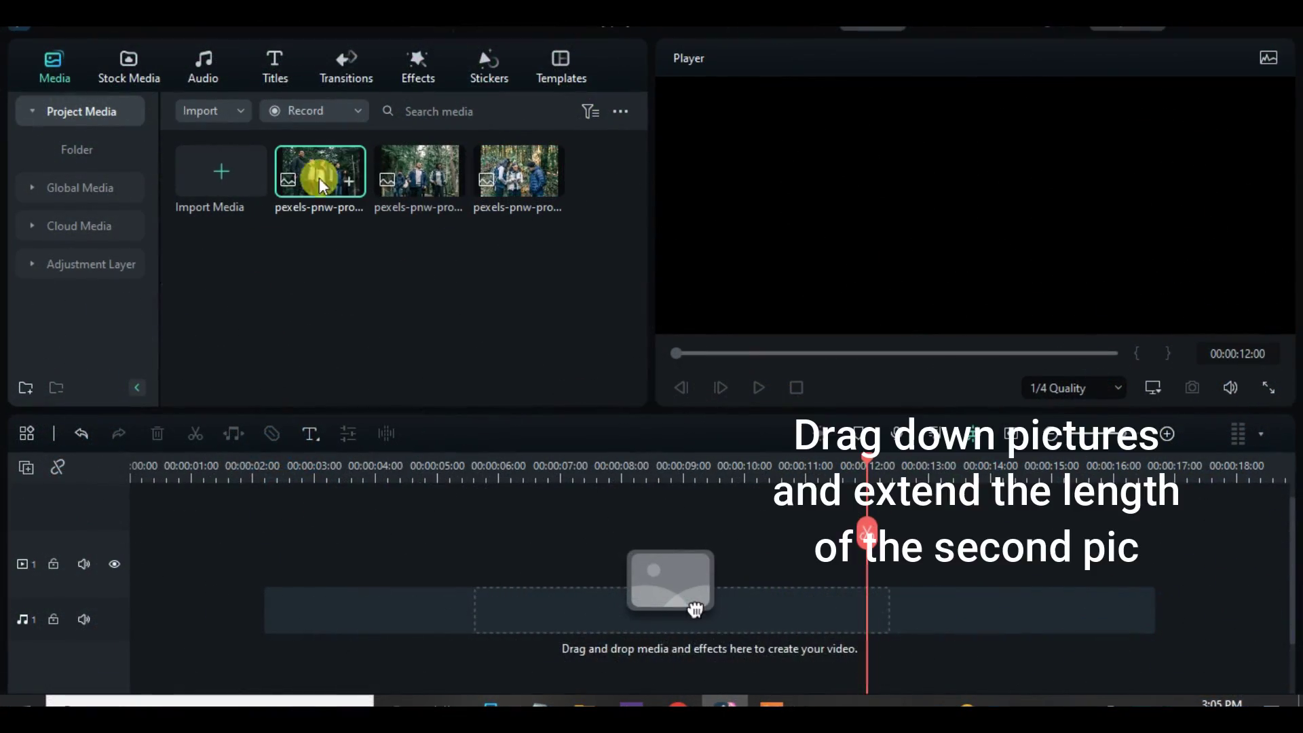
Step: Place the three photos end to end on track 1, stretching the second clip to 8 seconds
left_click_drag(419, 173, 568, 557)
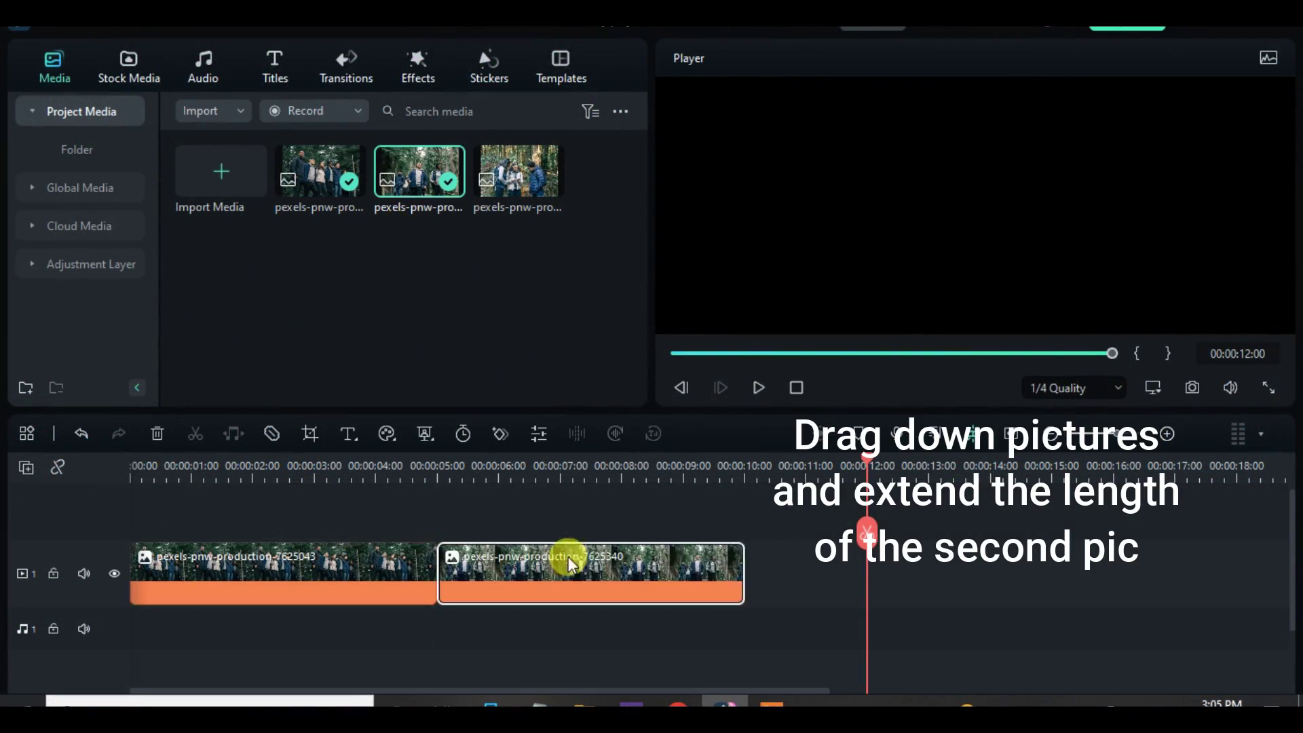
left_click_drag(744, 561, 927, 560)
left_click_drag(527, 173, 954, 575)
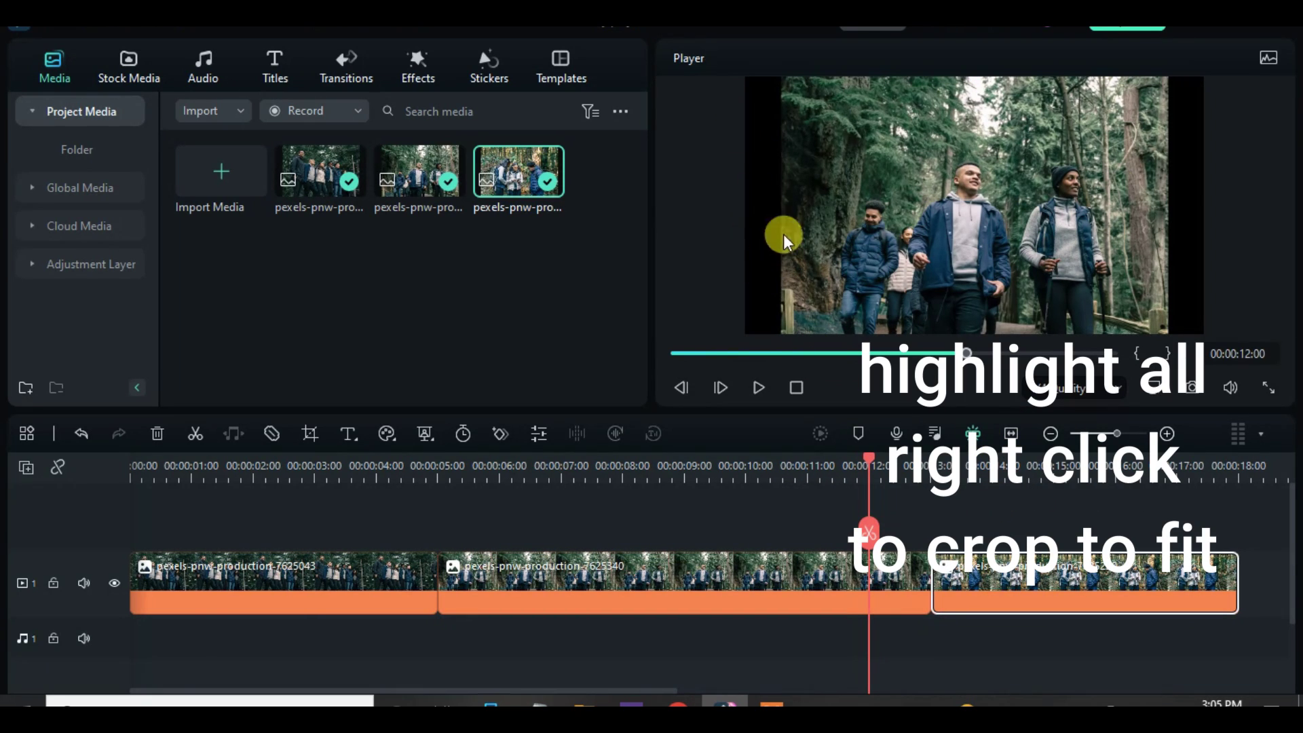
Step: Apply Crop to Fit to all three clips and move the playhead to about 4:18
left_click_drag(307, 504, 1113, 594)
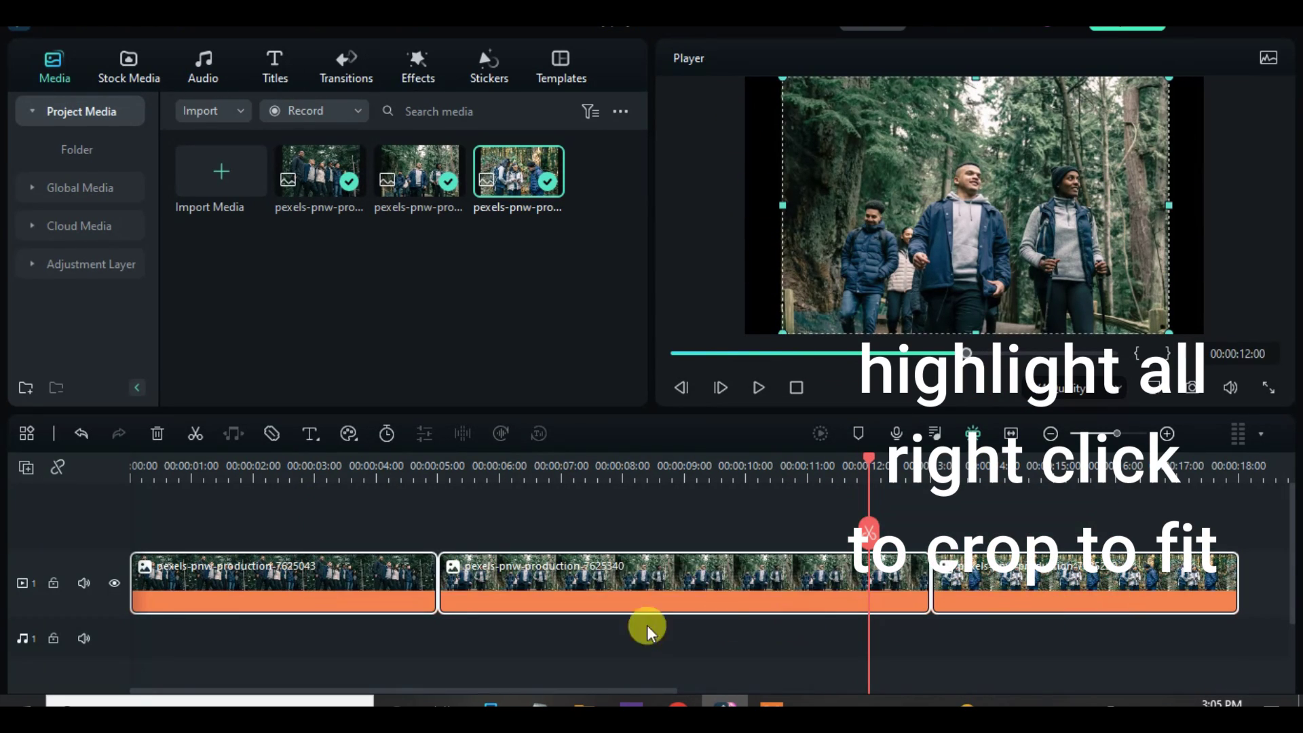
right_click(621, 584)
left_click(684, 268)
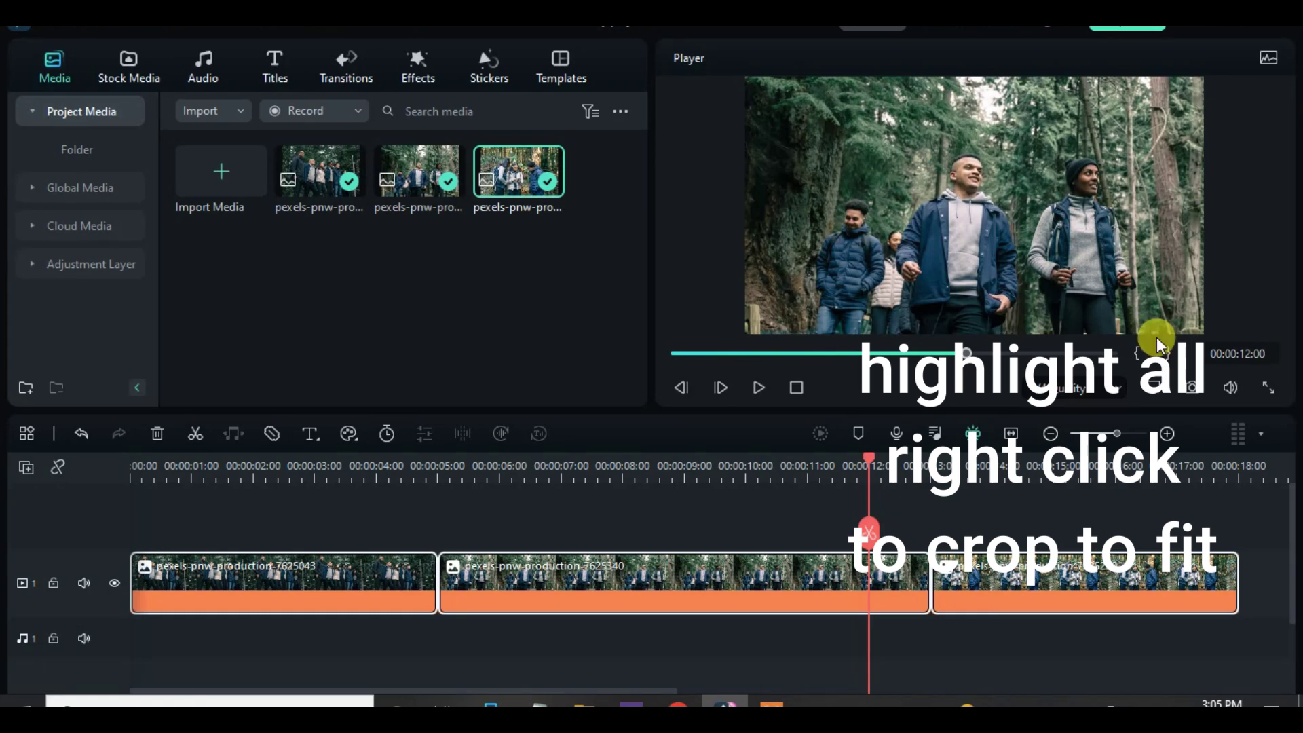
left_click(674, 353)
left_click_drag(131, 457, 548, 467)
Step: Split the clips at 3, 7, 11 and 15 seconds
left_click(349, 575)
left_click(193, 433)
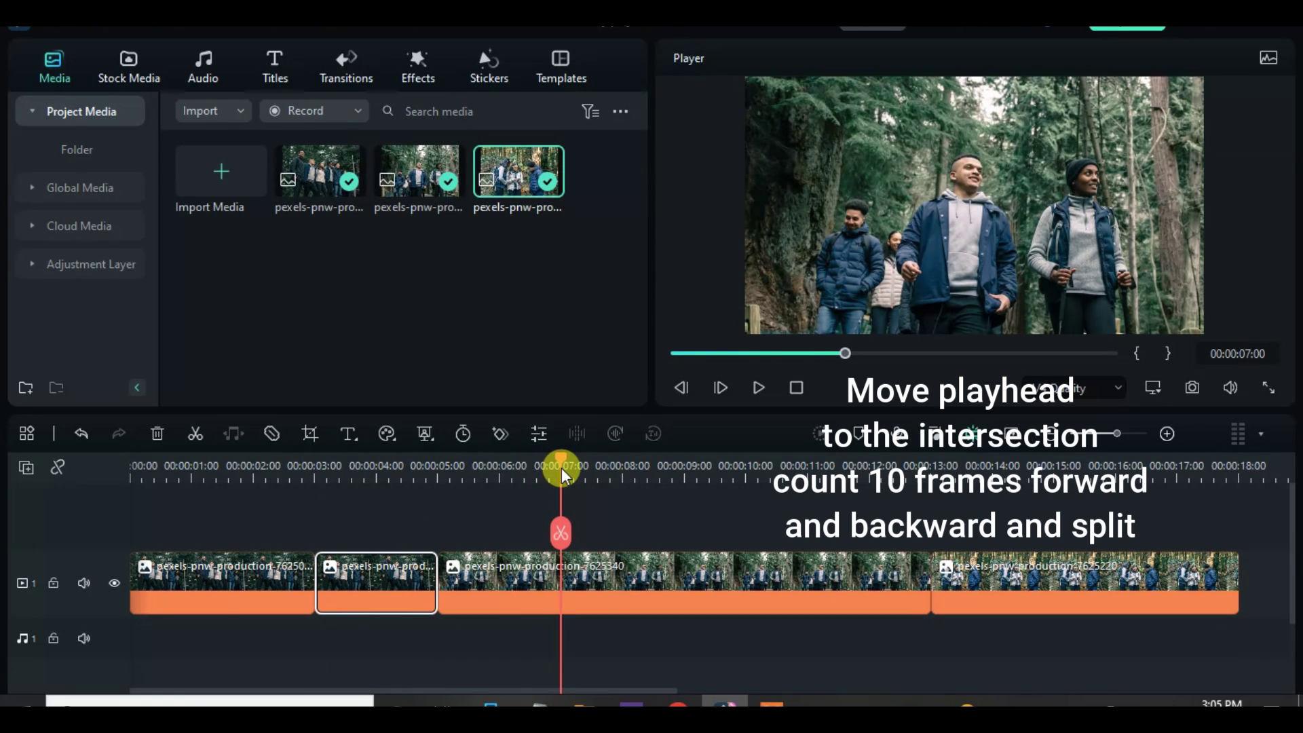
left_click(544, 572)
left_click(195, 433)
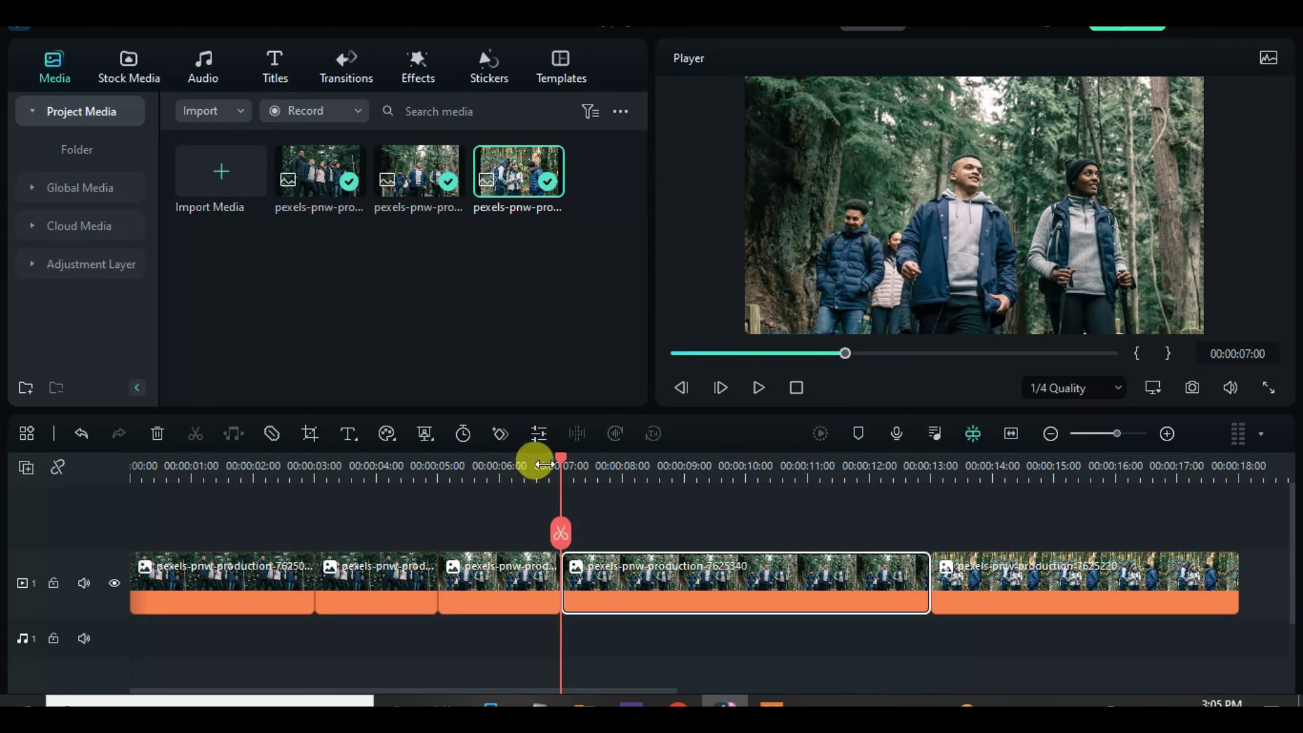
left_click_drag(572, 457, 1053, 456)
key("ctrl+b")
left_click(1015, 579)
left_click(198, 437)
Step: Give the 3–5 s piece a Linear mask rotated 90° and copy that effect
double_click(352, 590)
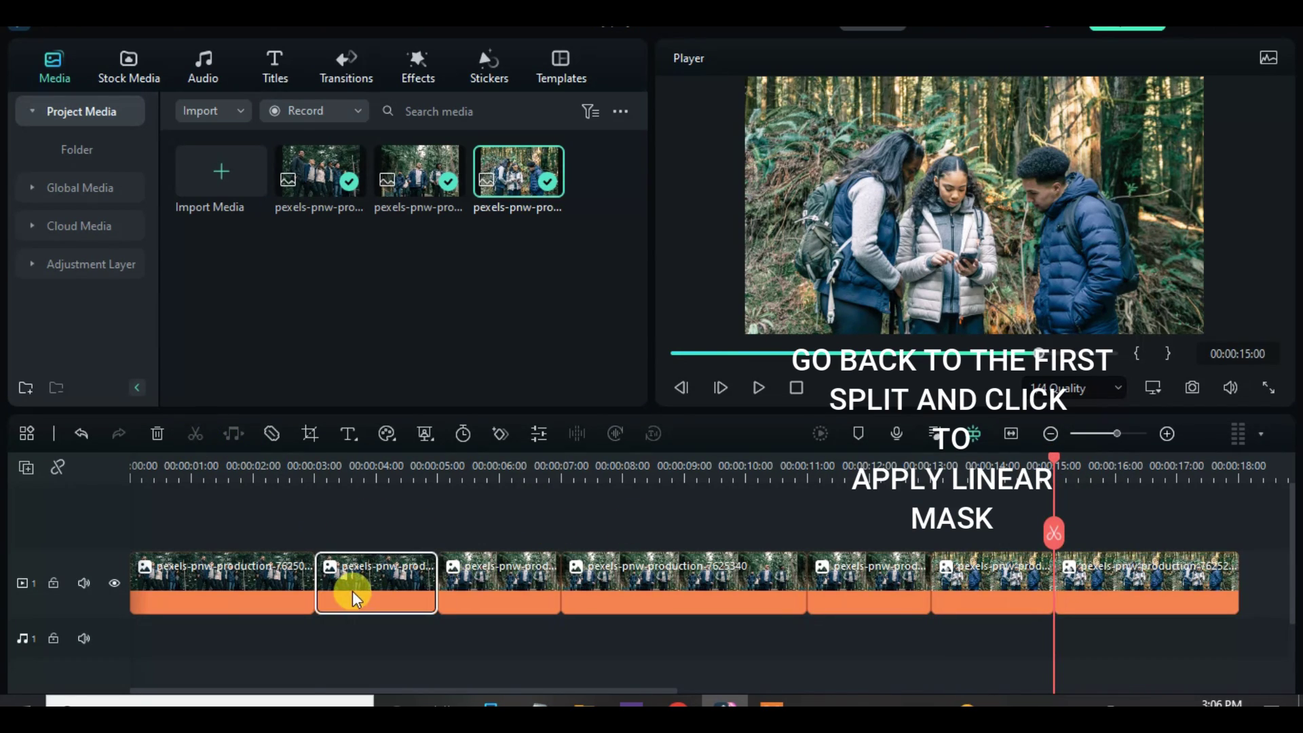
left_click(519, 387)
double_click(392, 577)
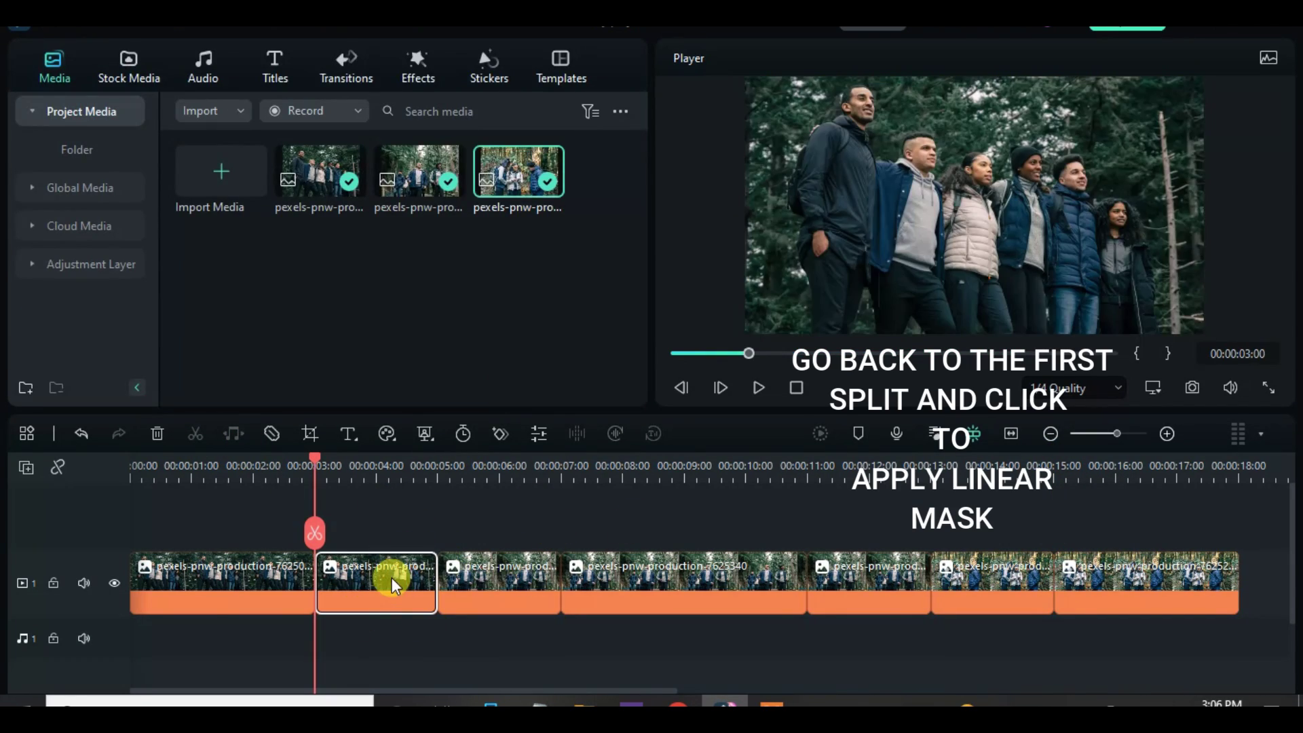
left_click(103, 99)
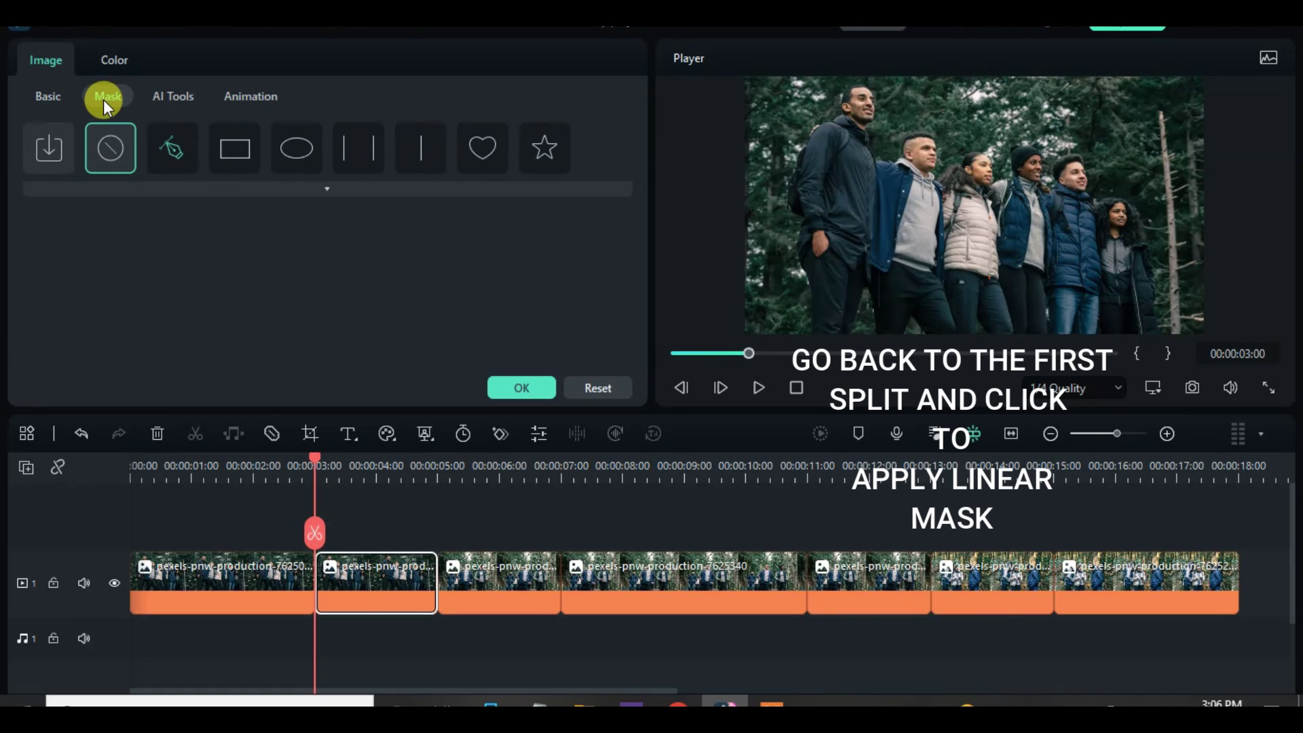
left_click(432, 148)
left_click(282, 299)
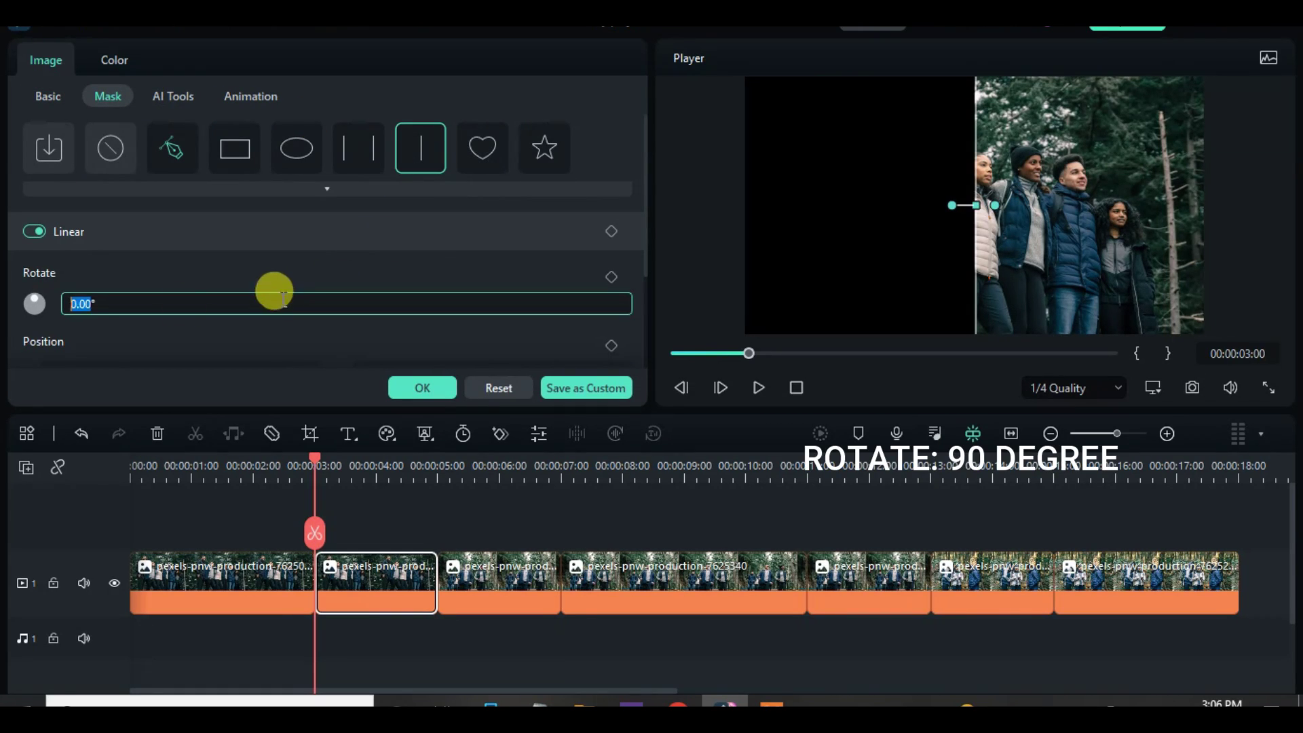
type("90")
key("Return")
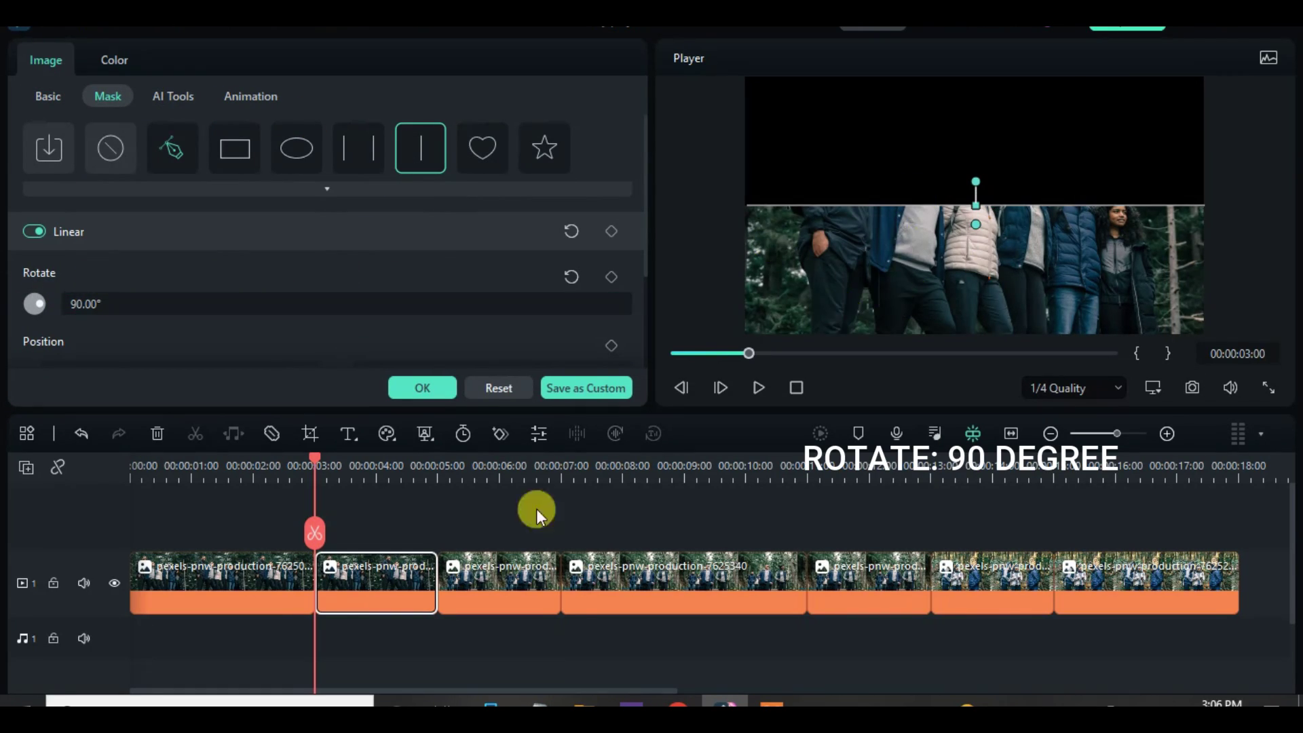
right_click(361, 581)
left_click(413, 523)
Step: Paste the 90° linear mask effect onto the 5–7 s piece
right_click(495, 569)
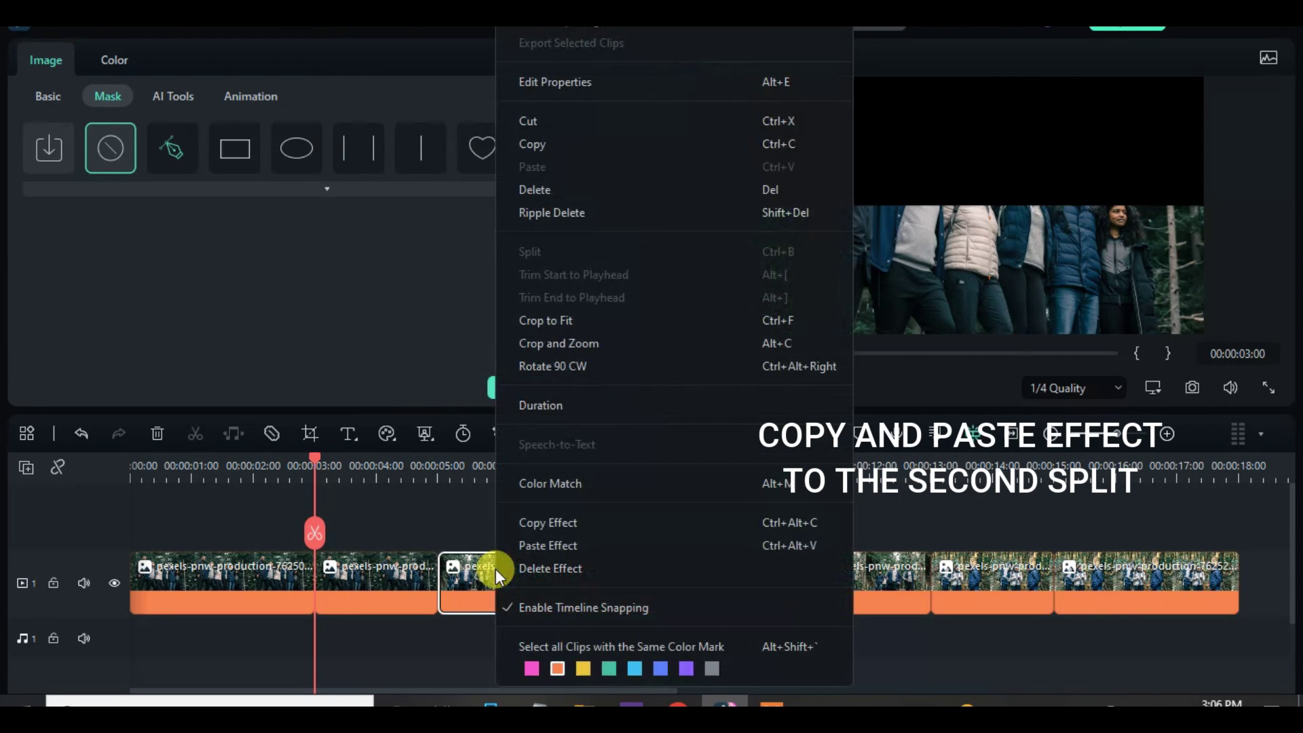
left_click(546, 546)
left_click(420, 388)
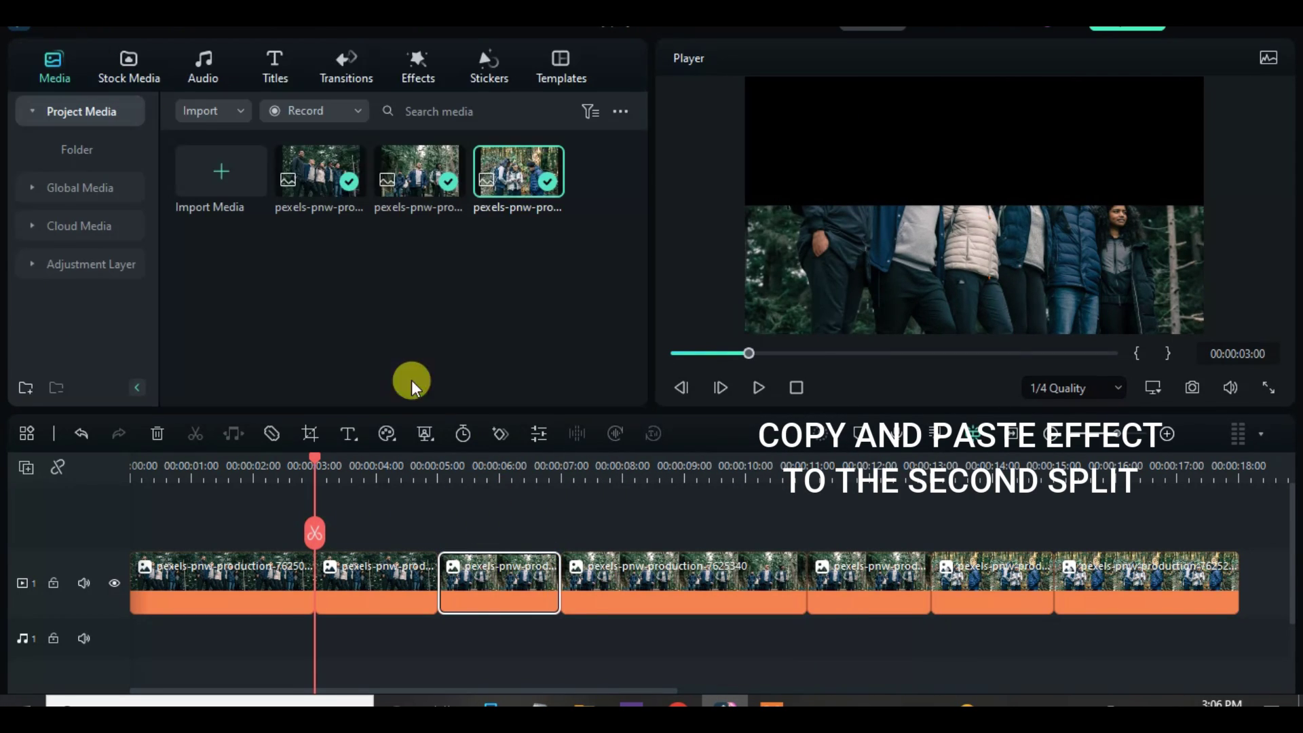
Step: Copy both masked pieces and paste them onto a new second video track at 3 seconds
left_click(366, 583)
left_click(499, 597, "ctrl")
right_click(500, 597)
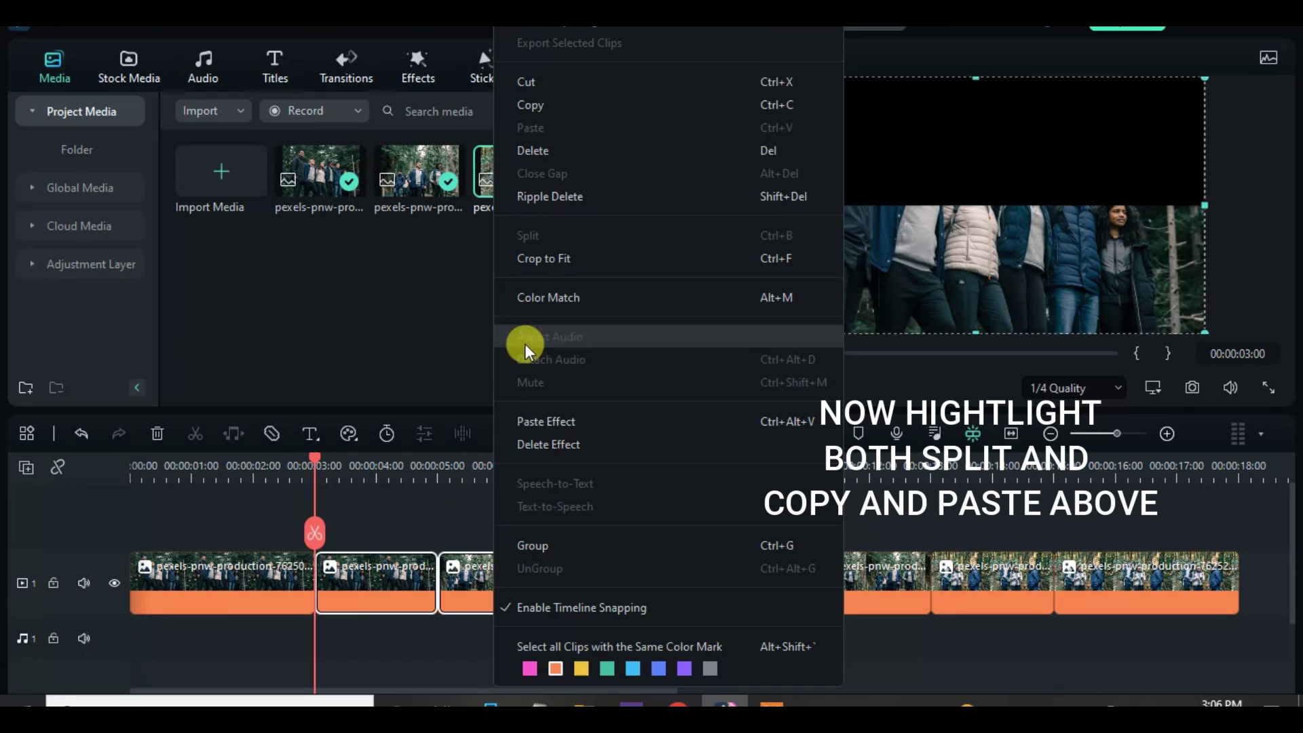
left_click(540, 115)
right_click(70, 483)
left_click(73, 493)
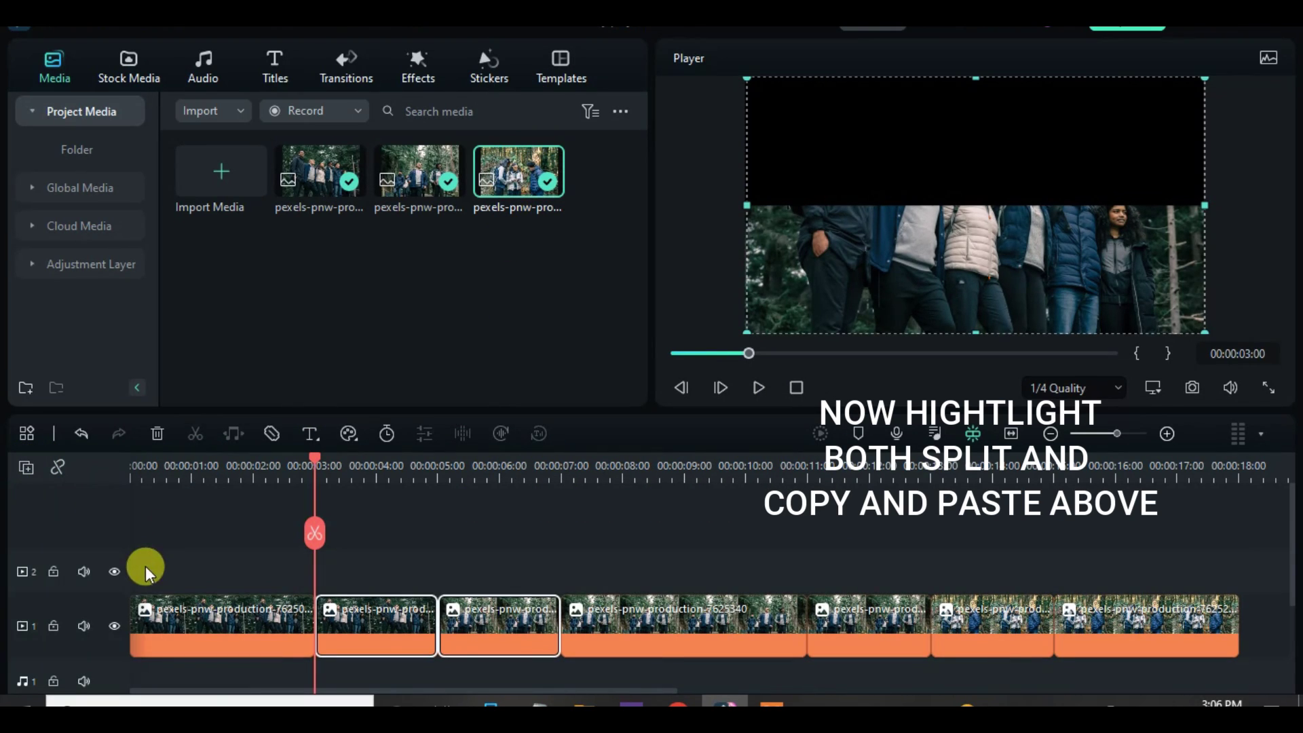
right_click(336, 571)
left_click(374, 128)
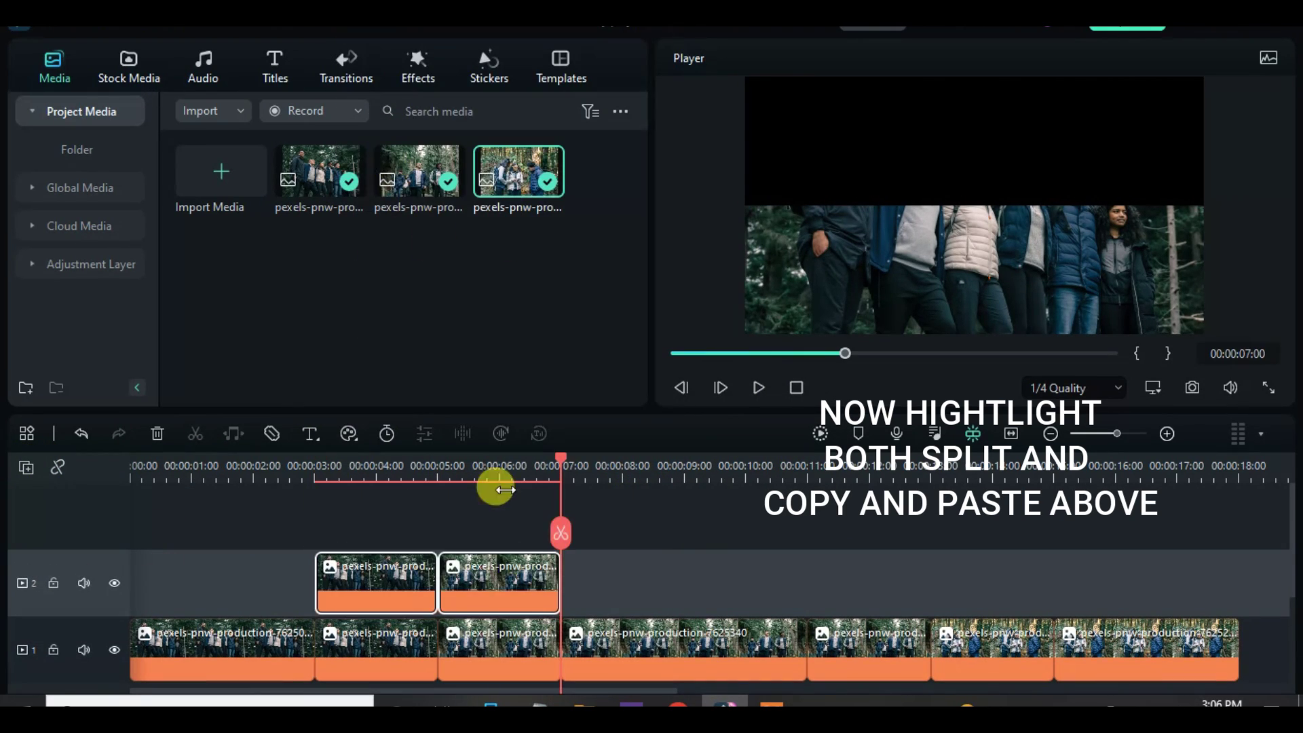
left_click_drag(1288, 561, 1293, 583)
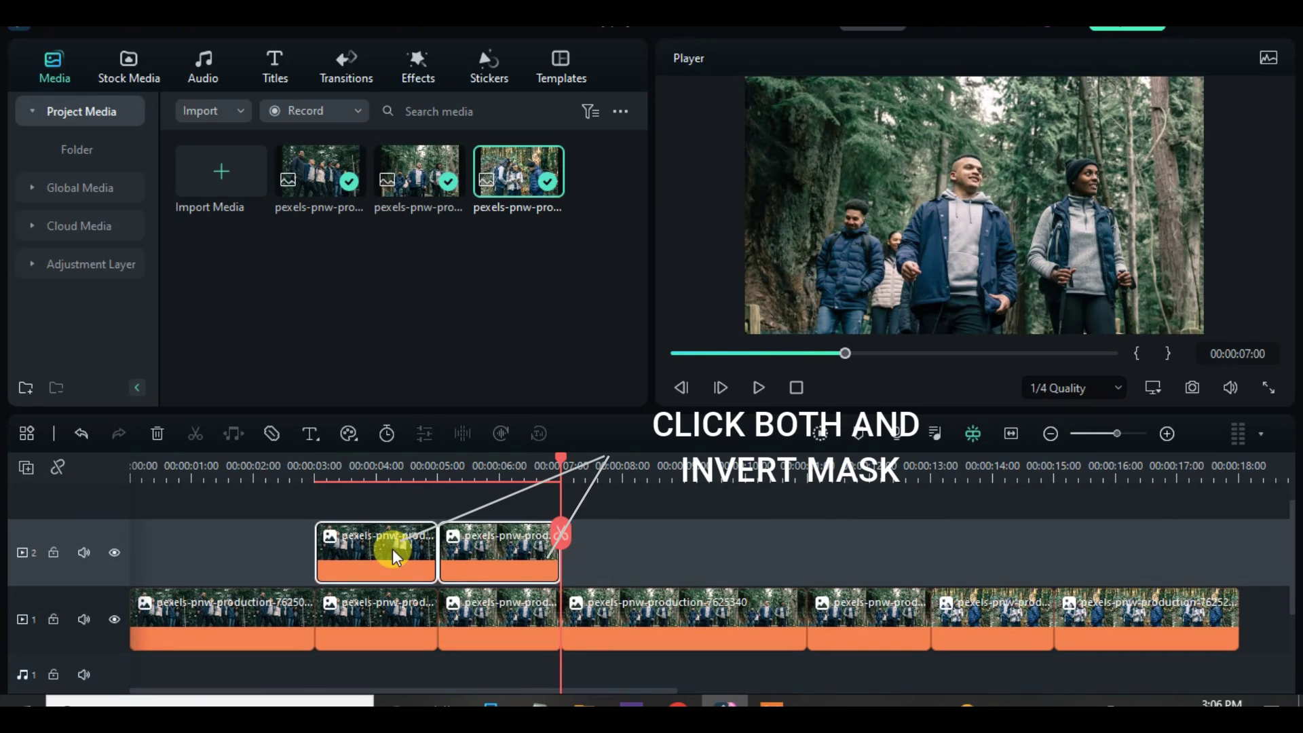
Step: Turn on Invert Mask for both clips on track 2, with track 1 hidden
left_click(392, 549)
left_click(114, 617)
left_click(383, 572)
left_click_drag(646, 214, 657, 312)
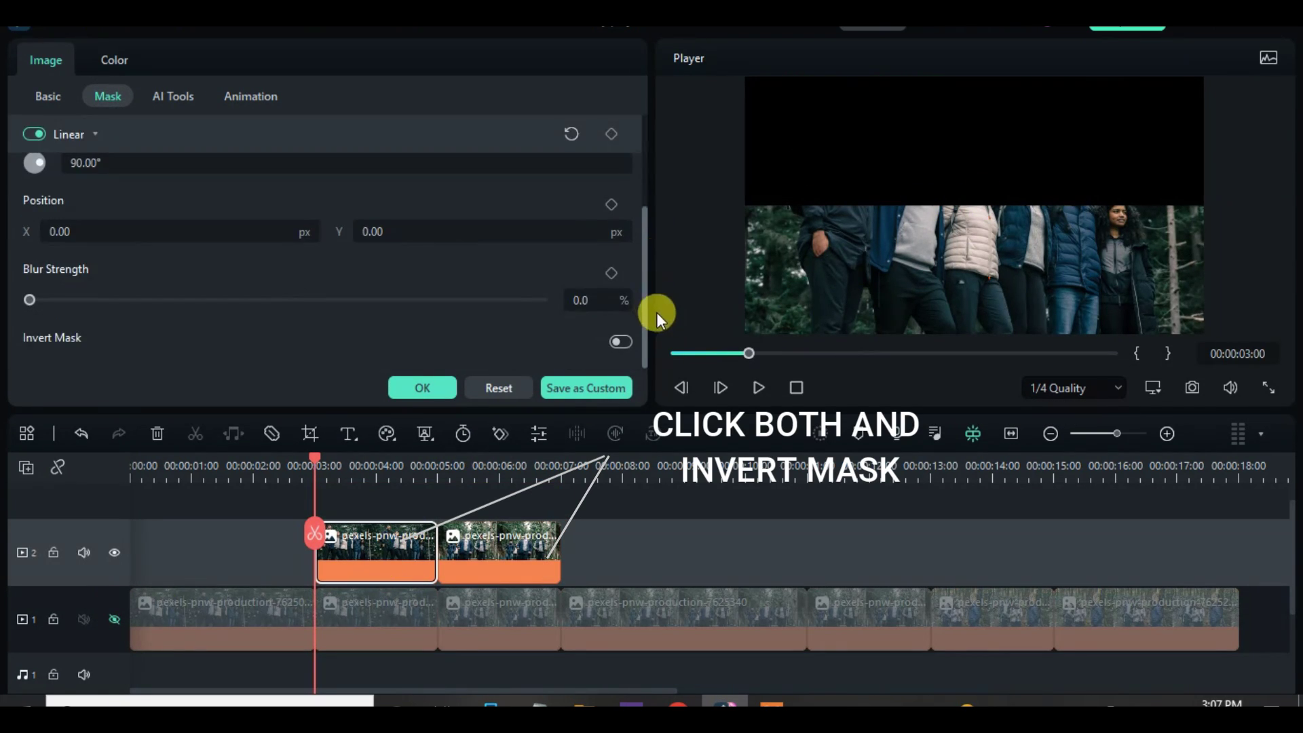
left_click(627, 343)
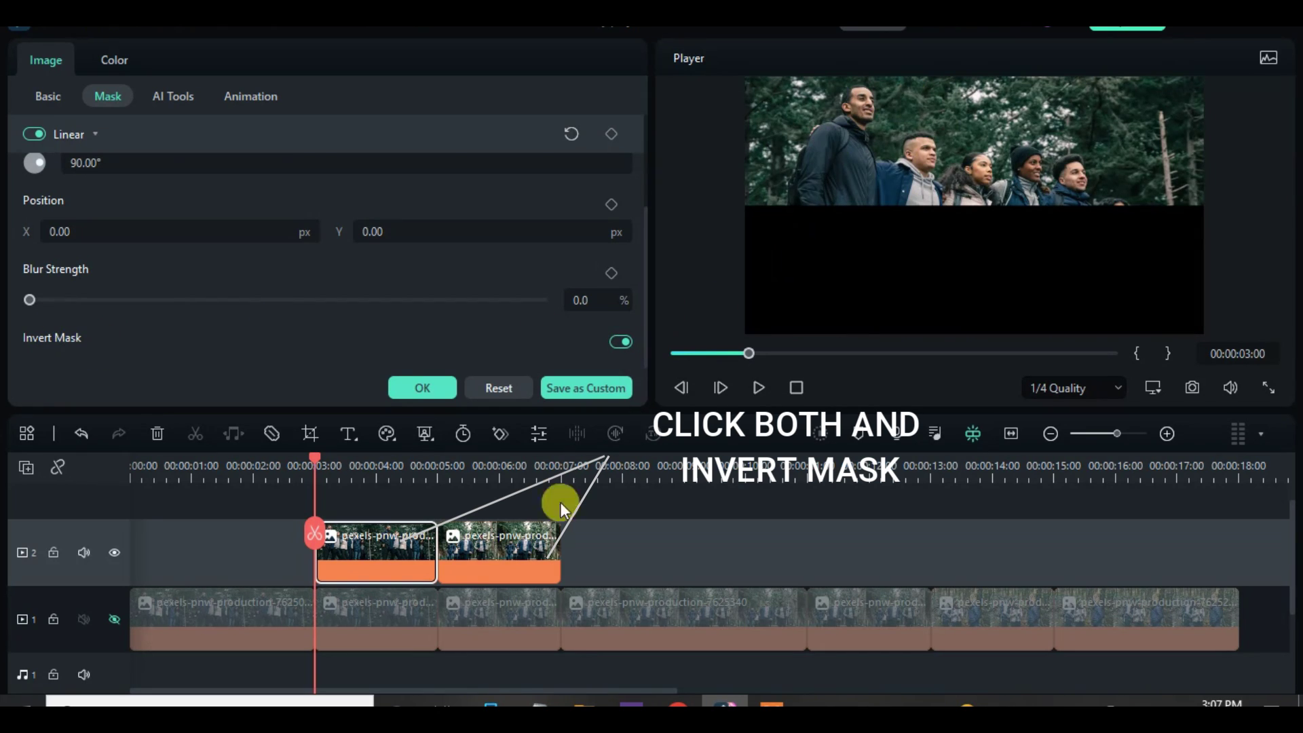
left_click(515, 546)
scroll(639, 266, "down", 5)
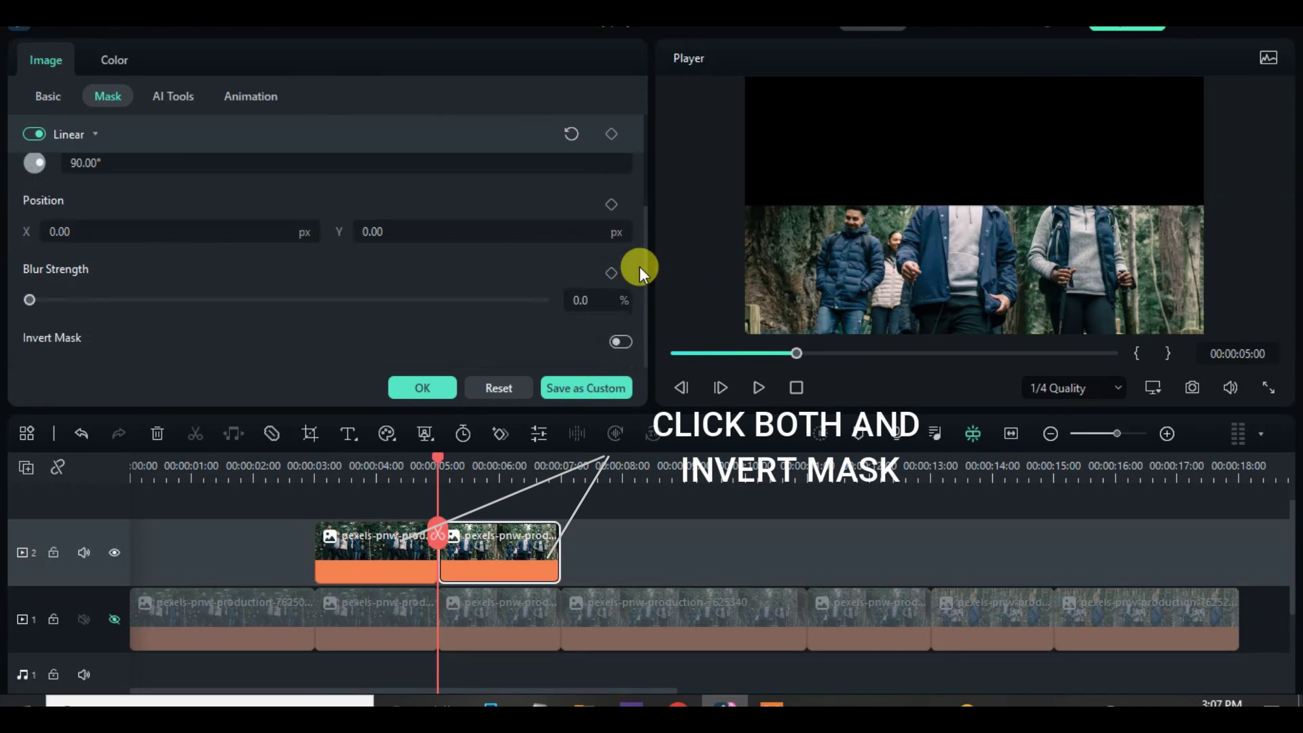
left_click(627, 339)
Step: Toggle the track eye icons to compare the two halves, then return the playhead to 3:00
left_click_drag(419, 461, 320, 479)
left_click(116, 620)
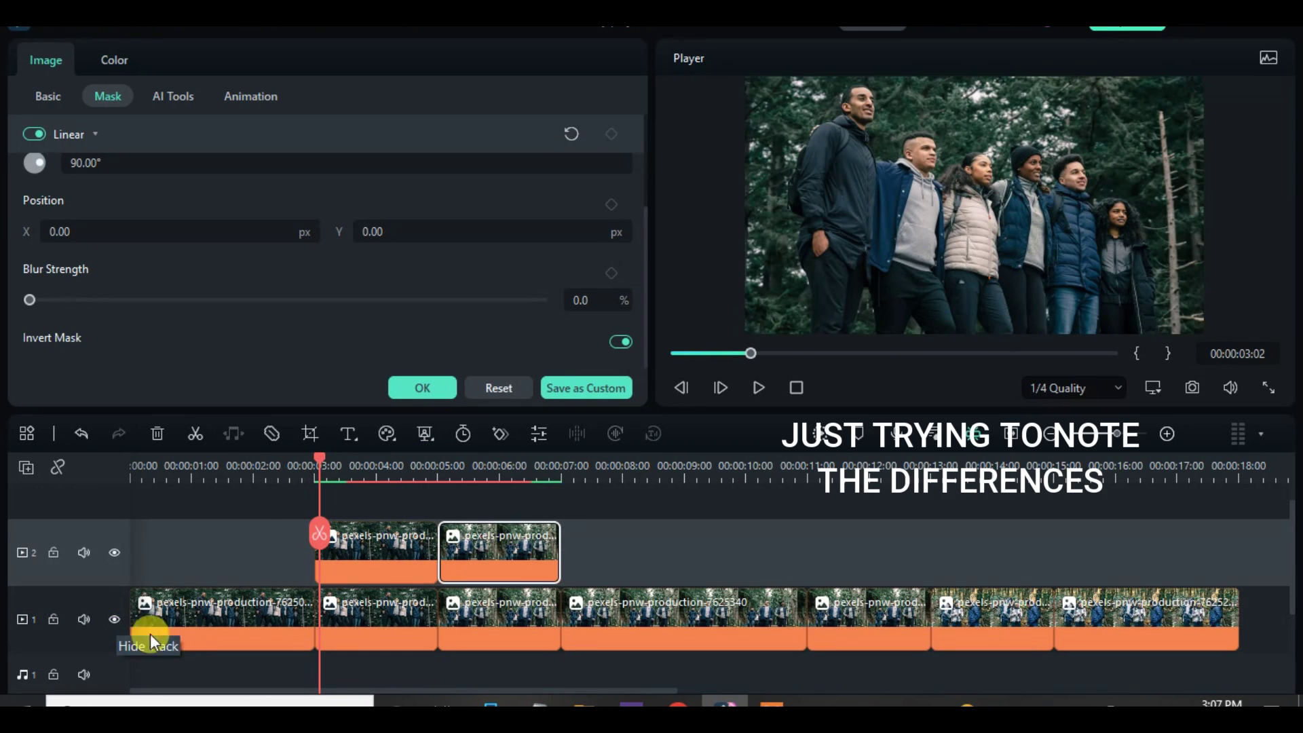
left_click(114, 552)
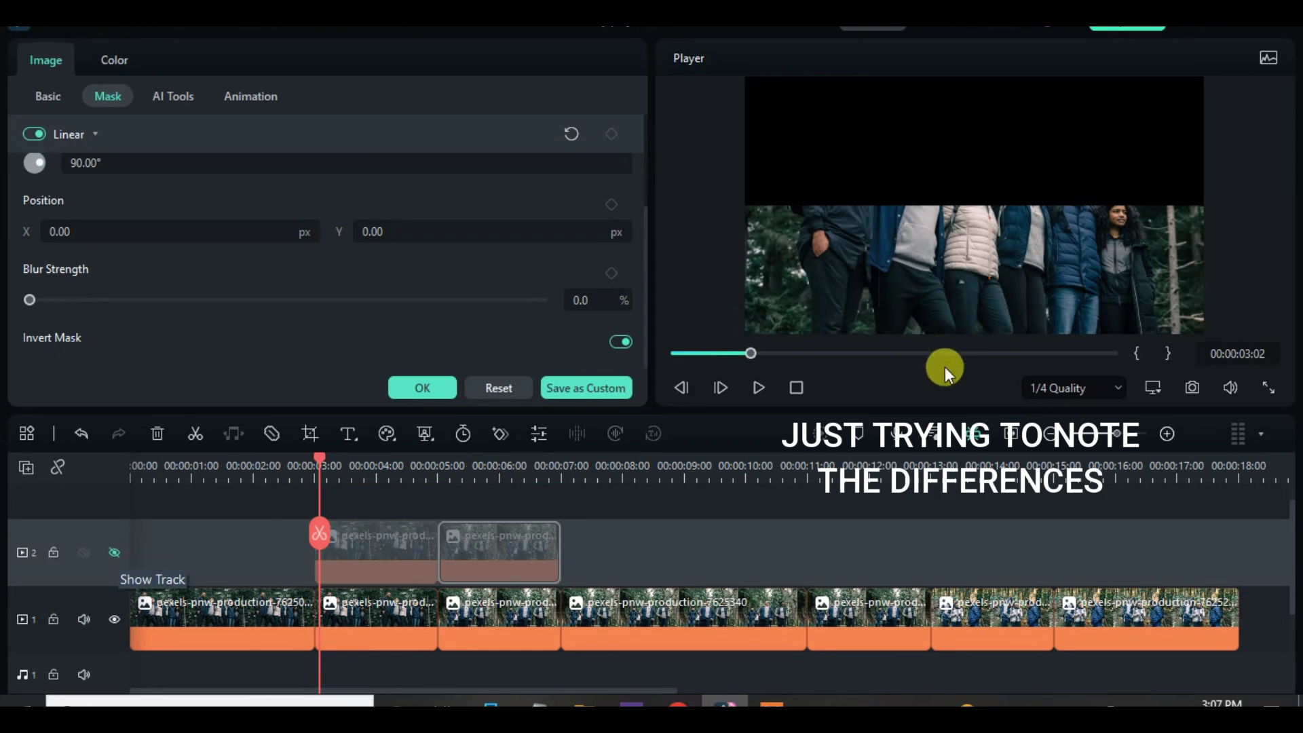
left_click(115, 618)
left_click(114, 551)
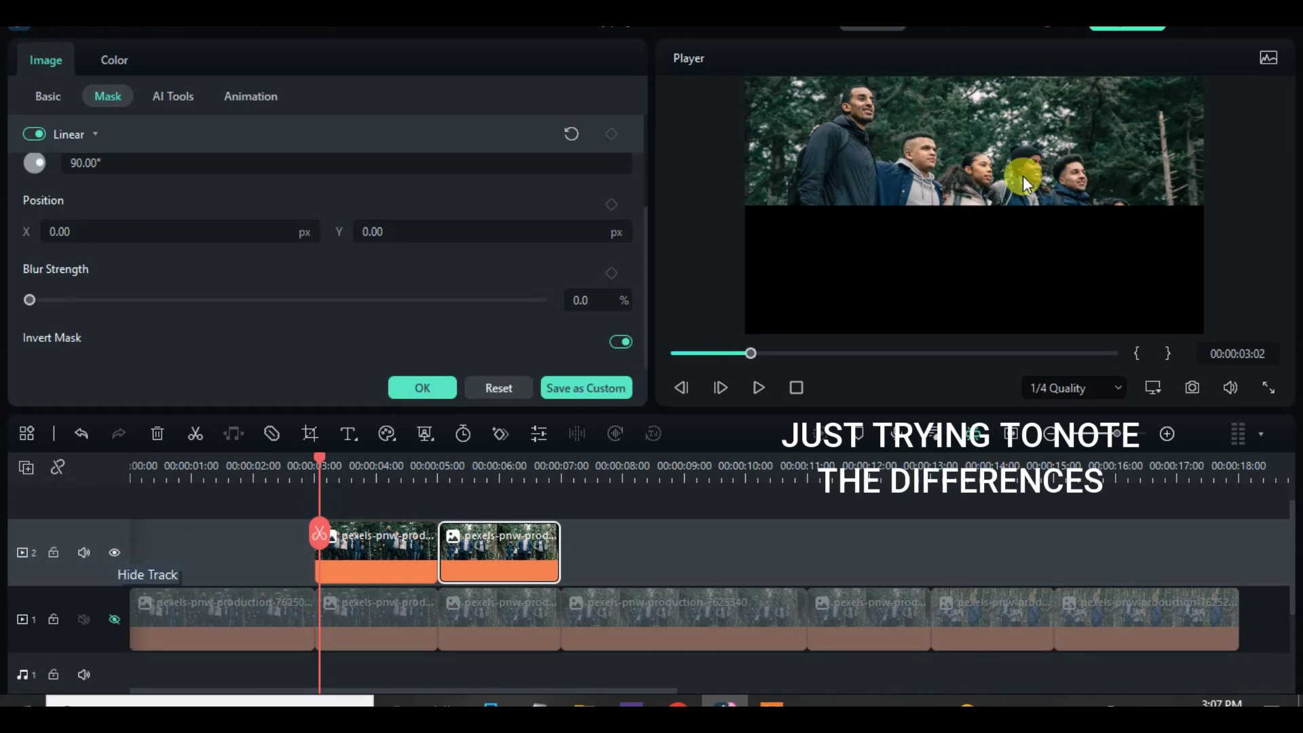
left_click(444, 388)
left_click_drag(319, 458, 314, 458)
Step: Add Simple Roll 11 between the track 1 clips and Simple Roll 10 between the track 2 clips
left_click(115, 619)
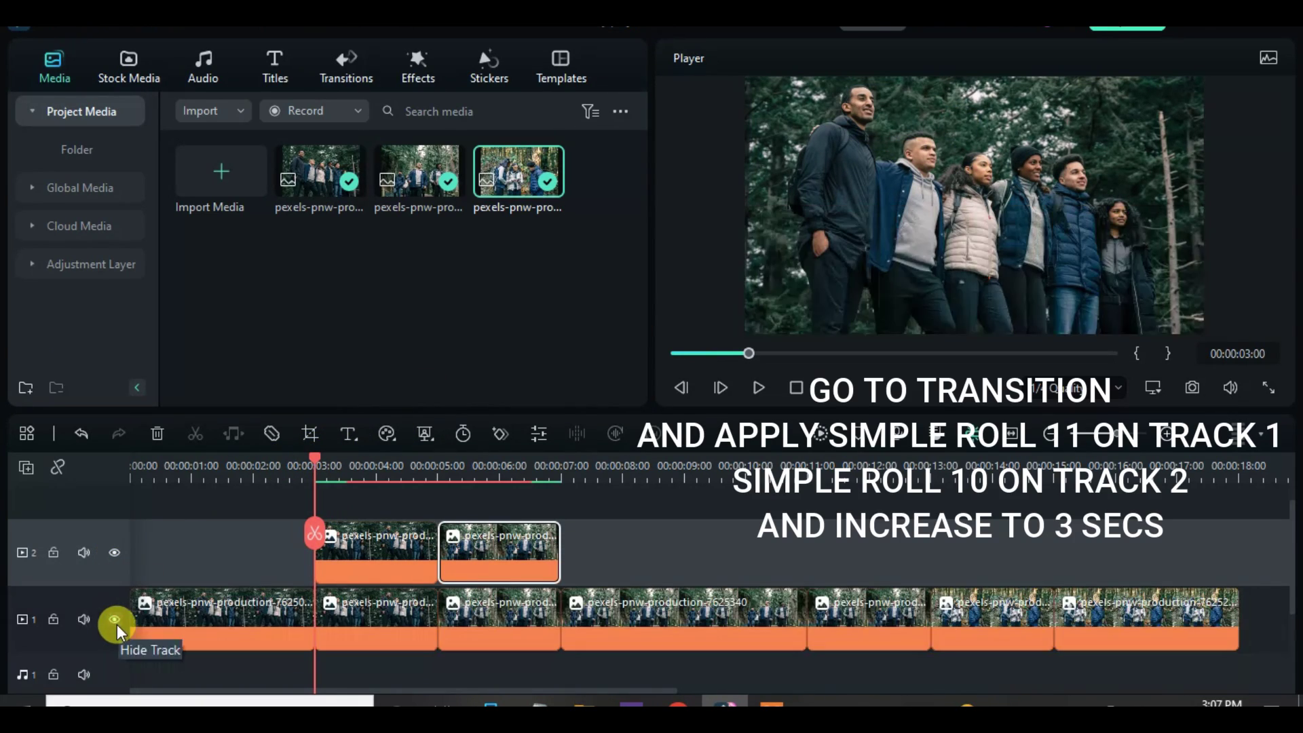
left_click(345, 79)
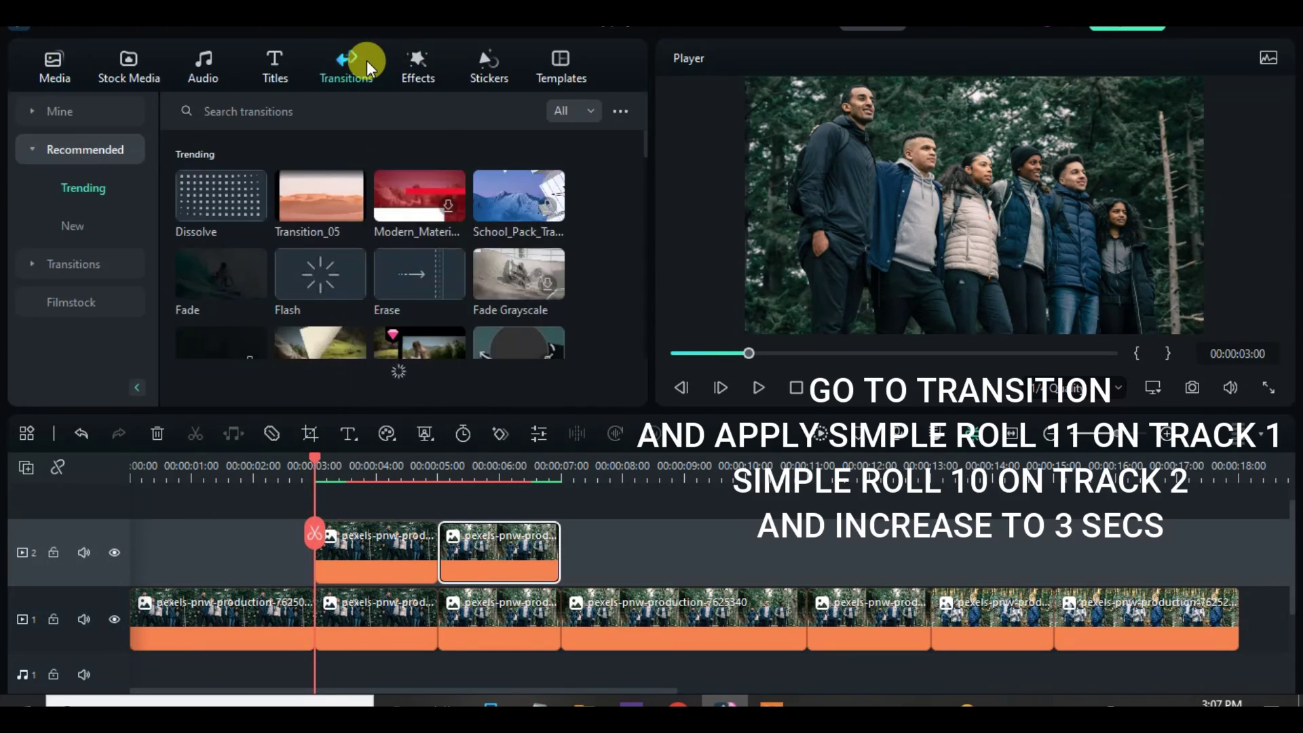
left_click(37, 272)
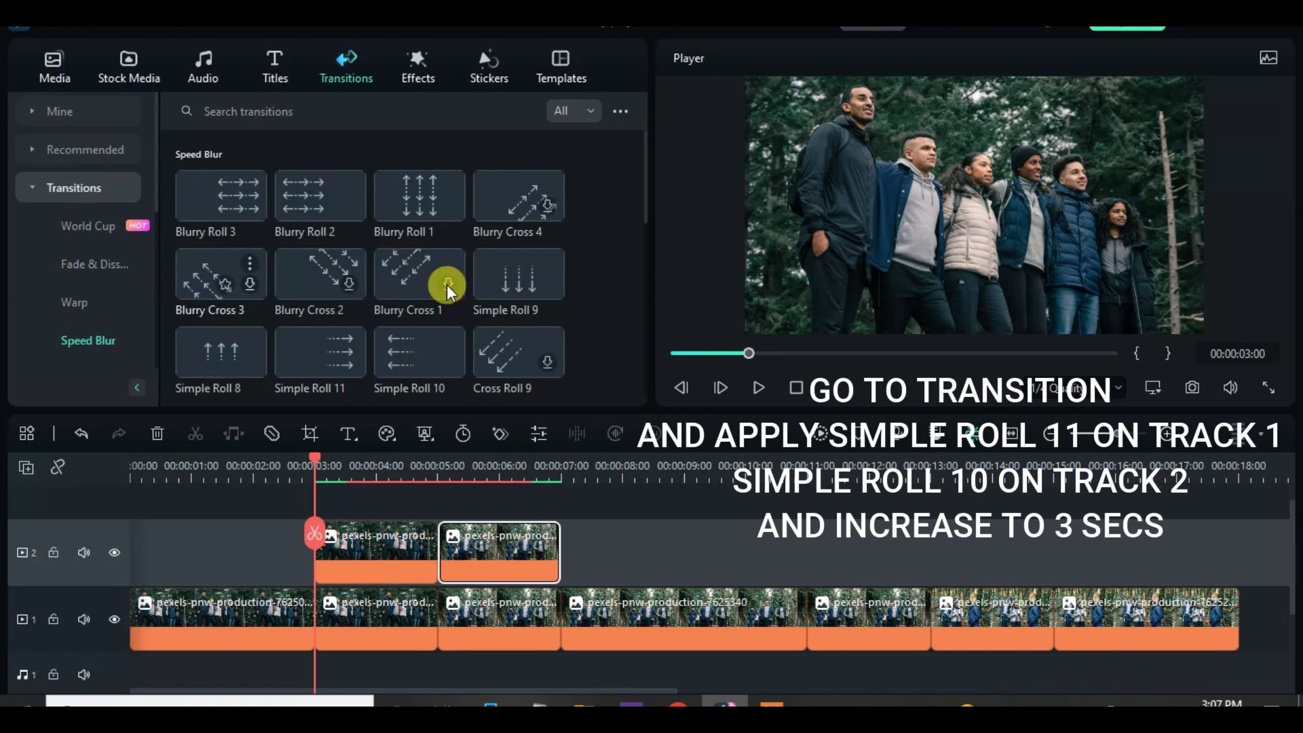
scroll(447, 283, "down", 1)
left_click_drag(296, 266, 413, 623)
left_click_drag(424, 261, 422, 563)
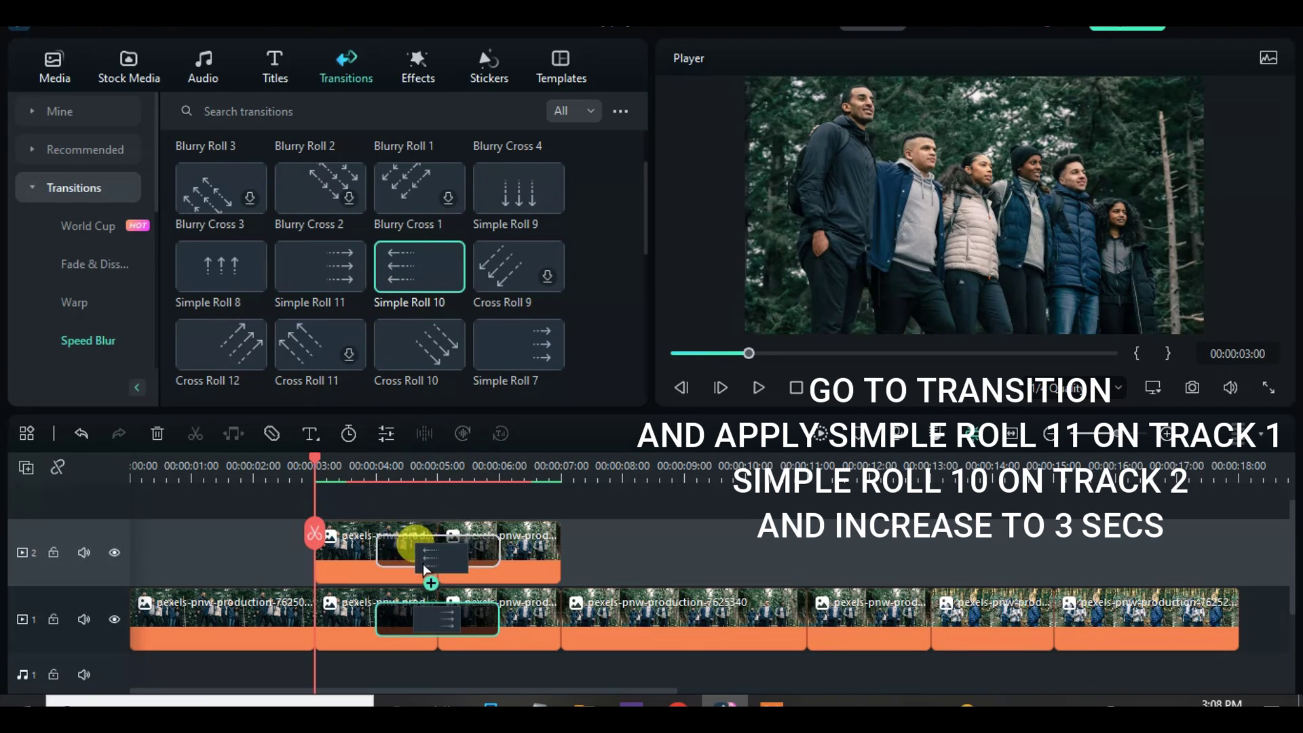
Step: Set the transition duration to 3 seconds and apply it to all transitions
double_click(472, 549)
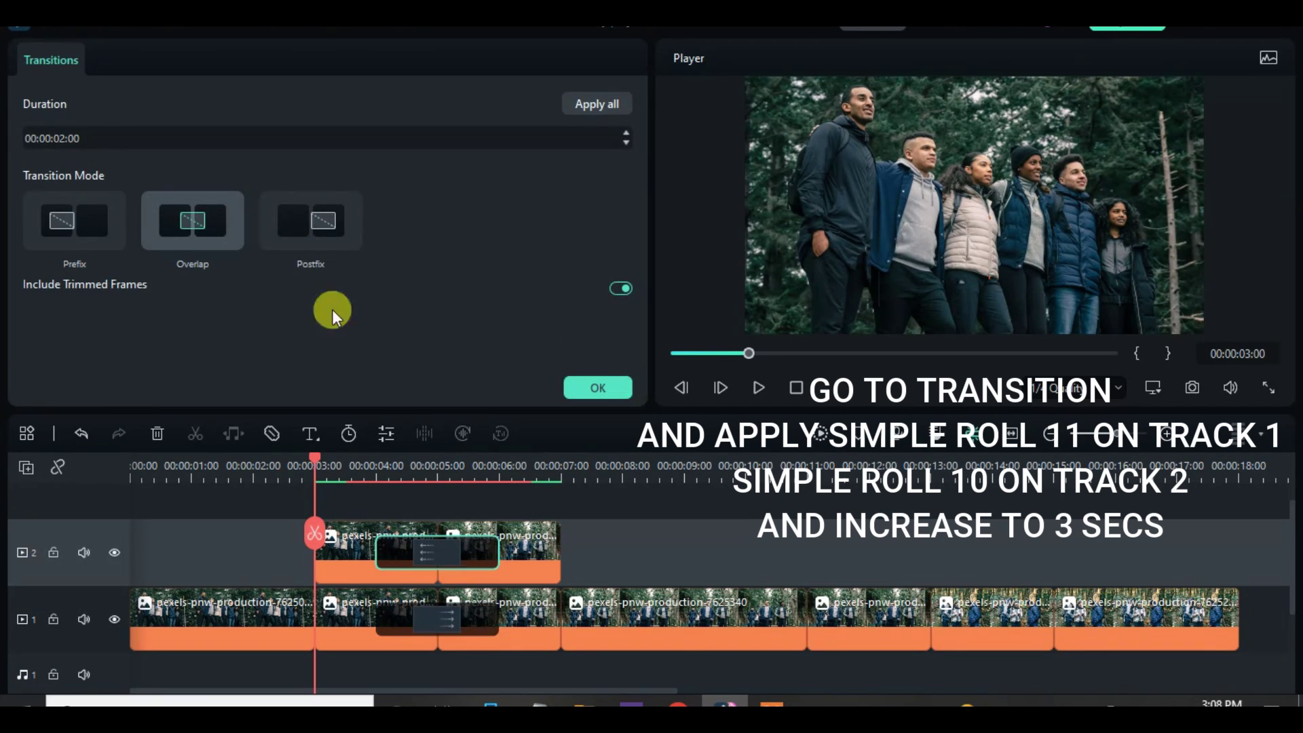
left_click(626, 133)
left_click(626, 134)
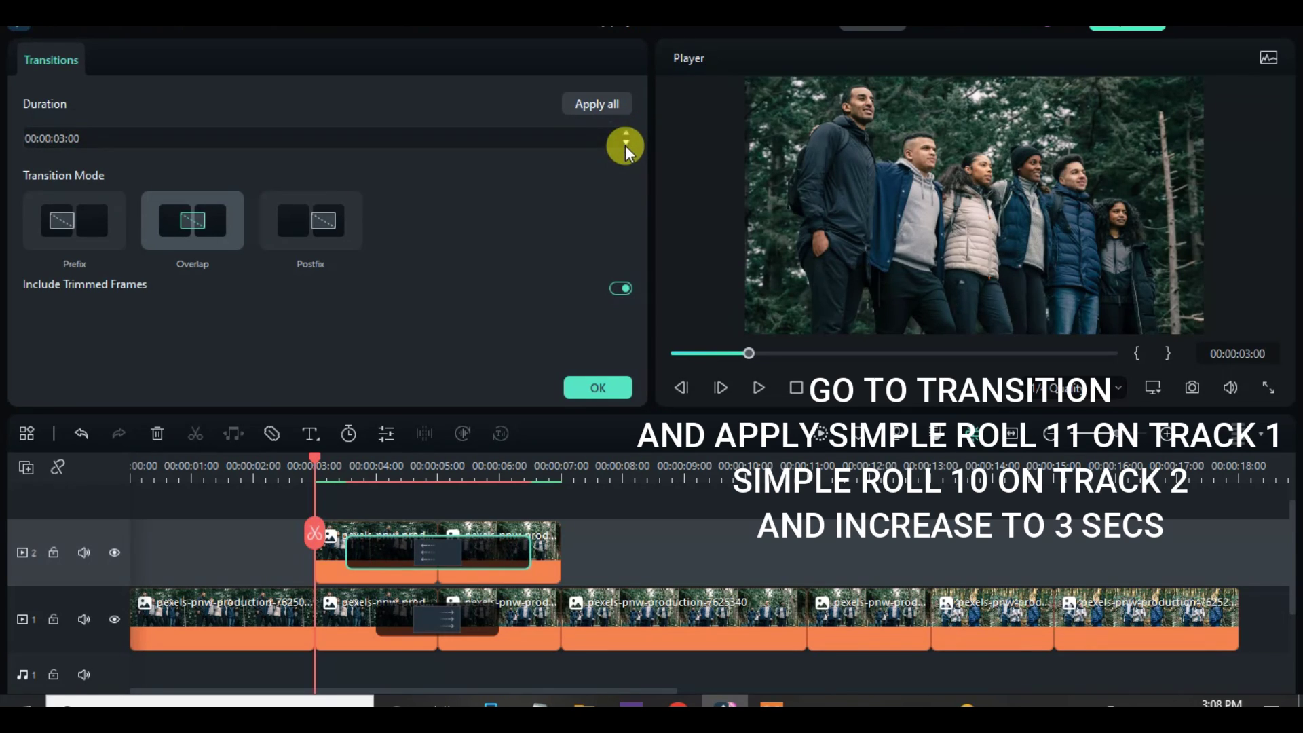
left_click(583, 103)
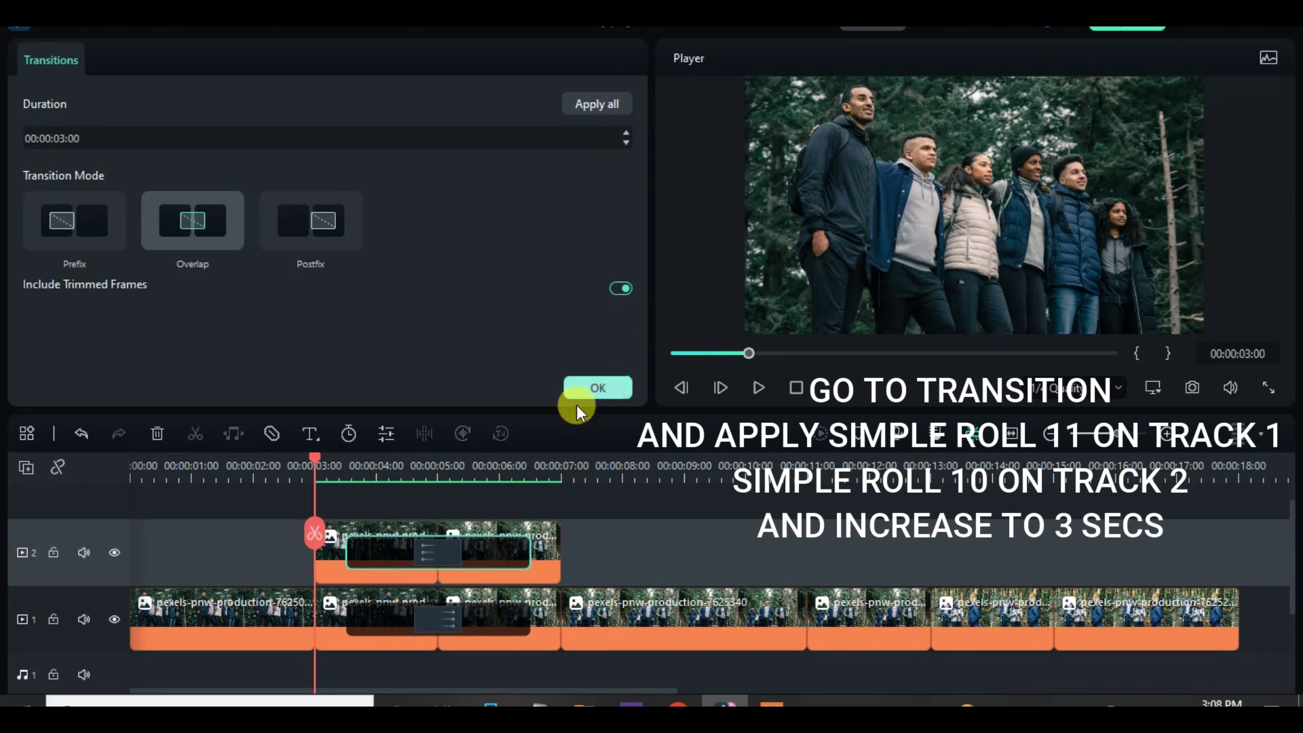
left_click(588, 389)
Step: Play back the roll transitions from about 2 seconds, then return to the start
left_click_drag(309, 458, 231, 458)
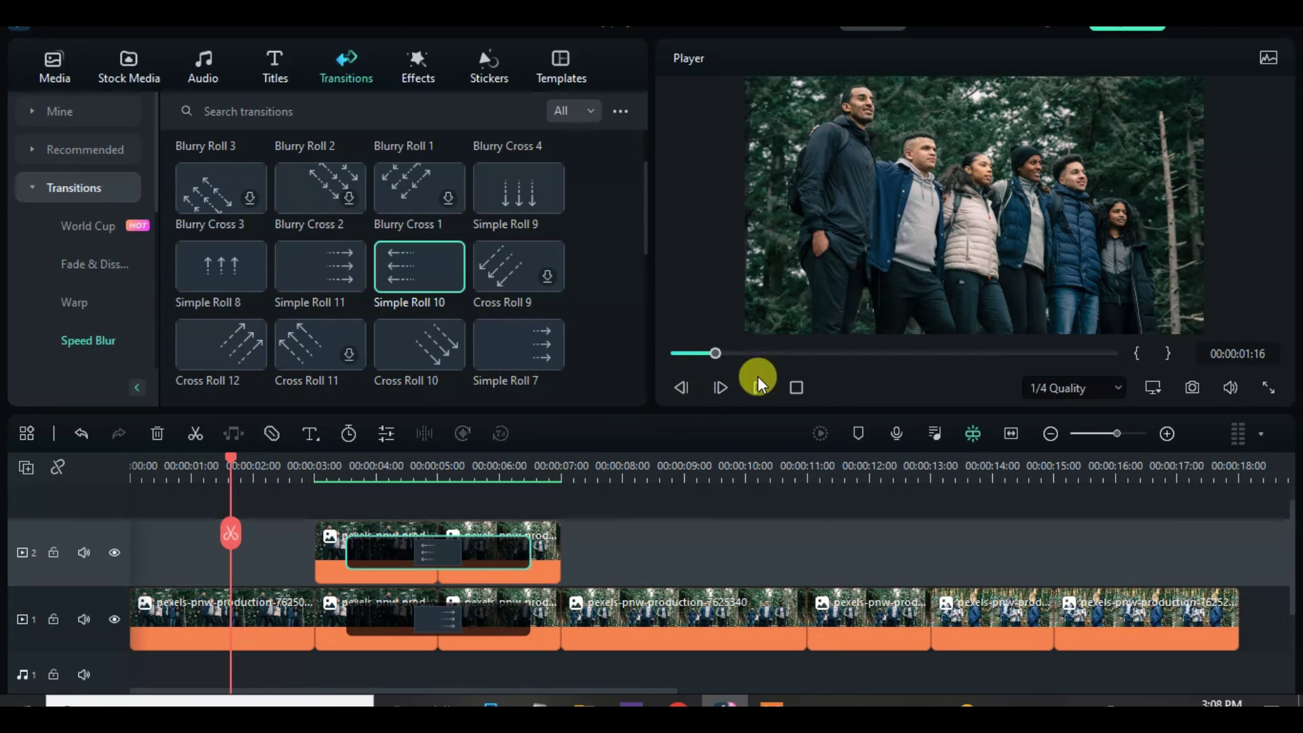
left_click(758, 387)
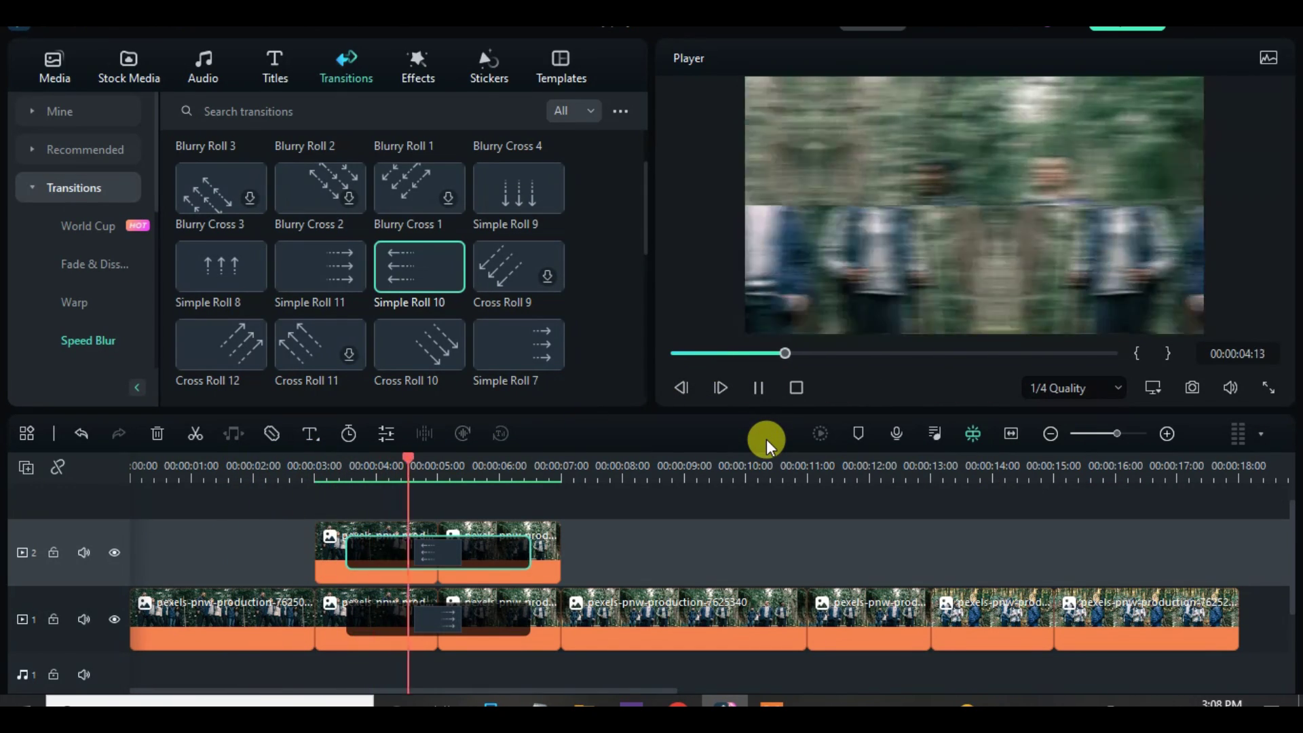
left_click(759, 387)
left_click_drag(540, 454, 268, 468)
left_click(759, 387)
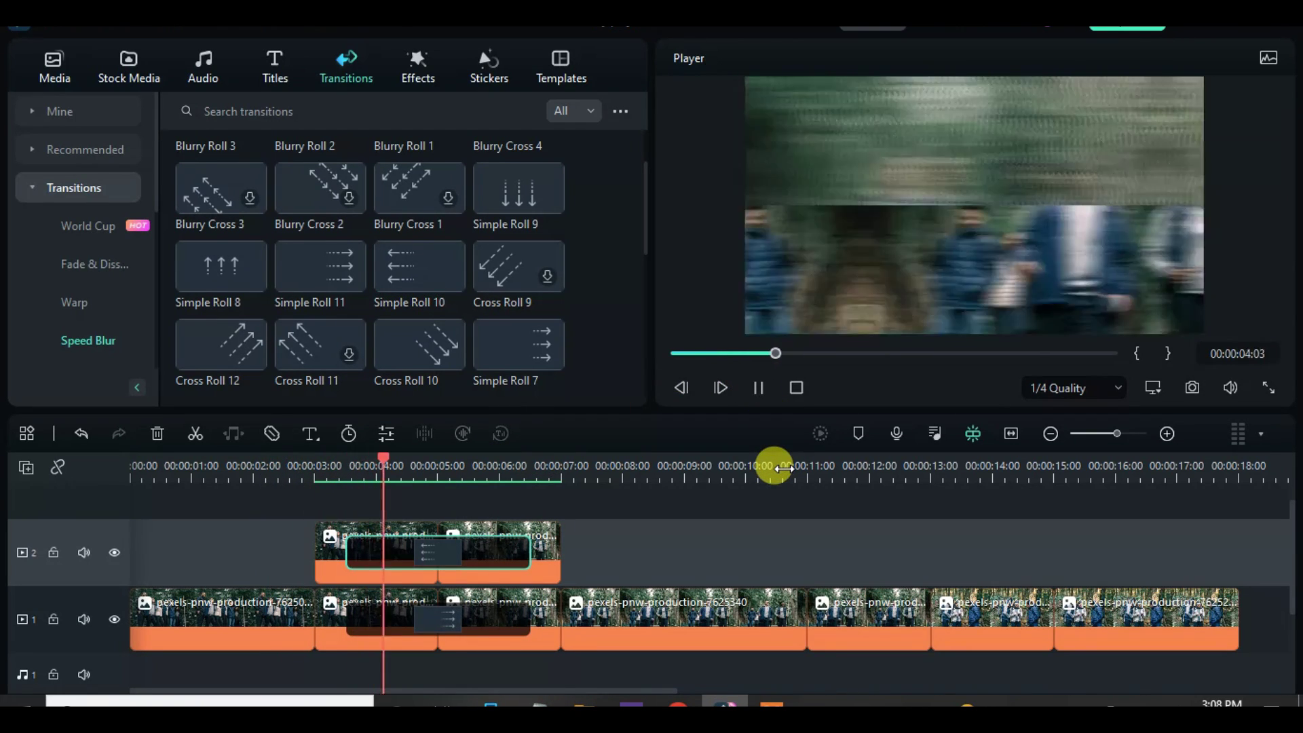
left_click_drag(475, 450, 133, 469)
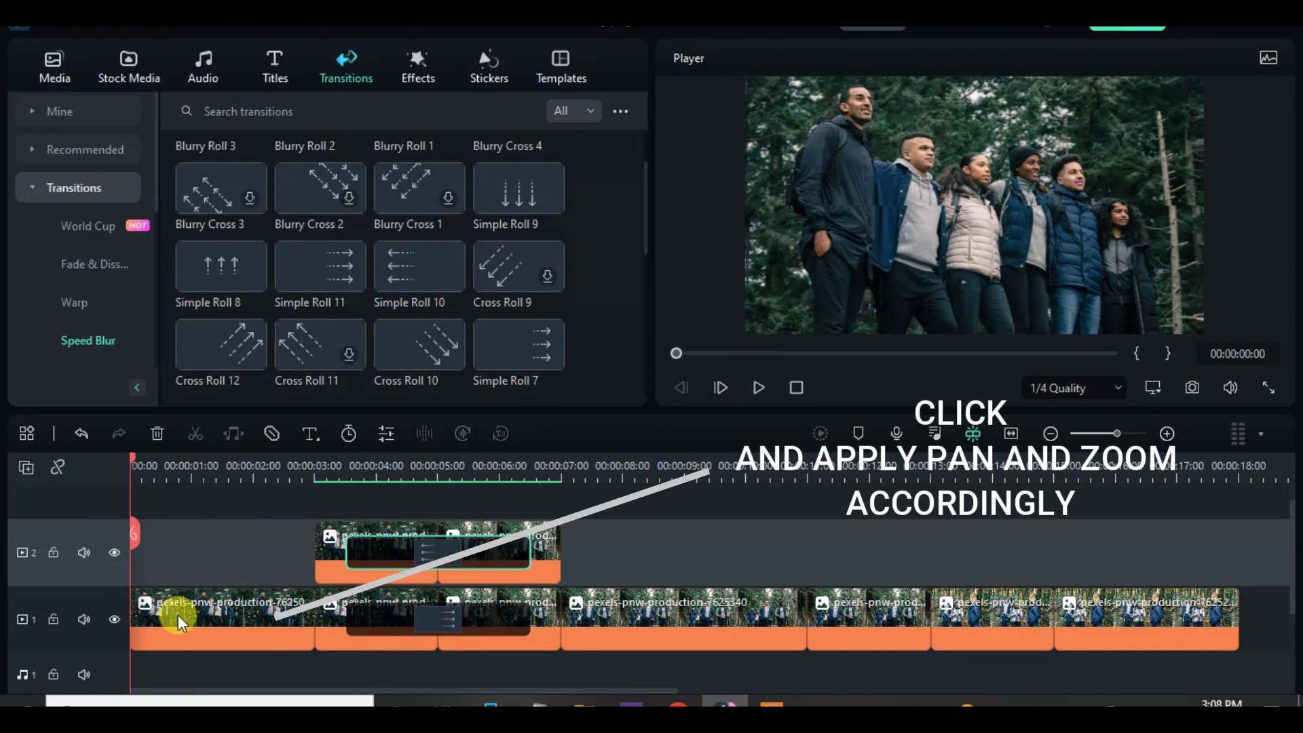
Step: Open Pan & Zoom for the first photo and set the frame ratio to 16:9
left_click(177, 615)
left_click(251, 616)
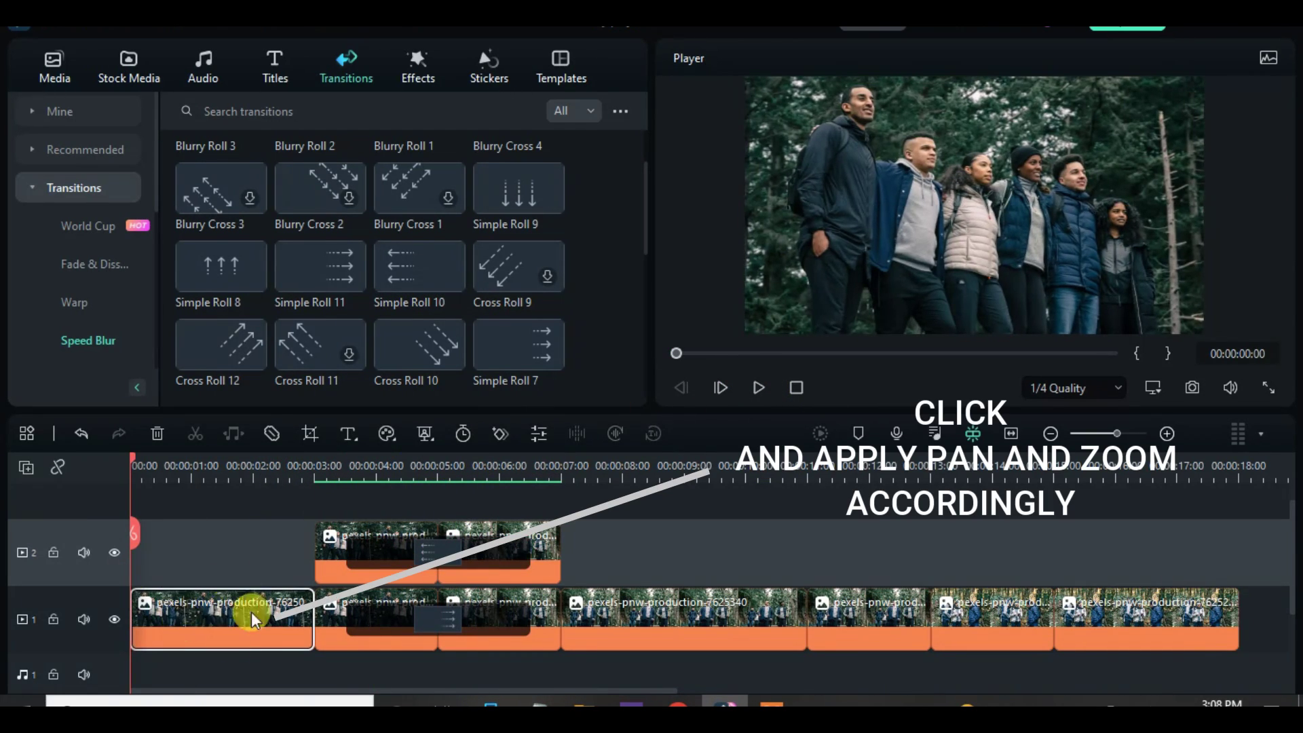
left_click(310, 434)
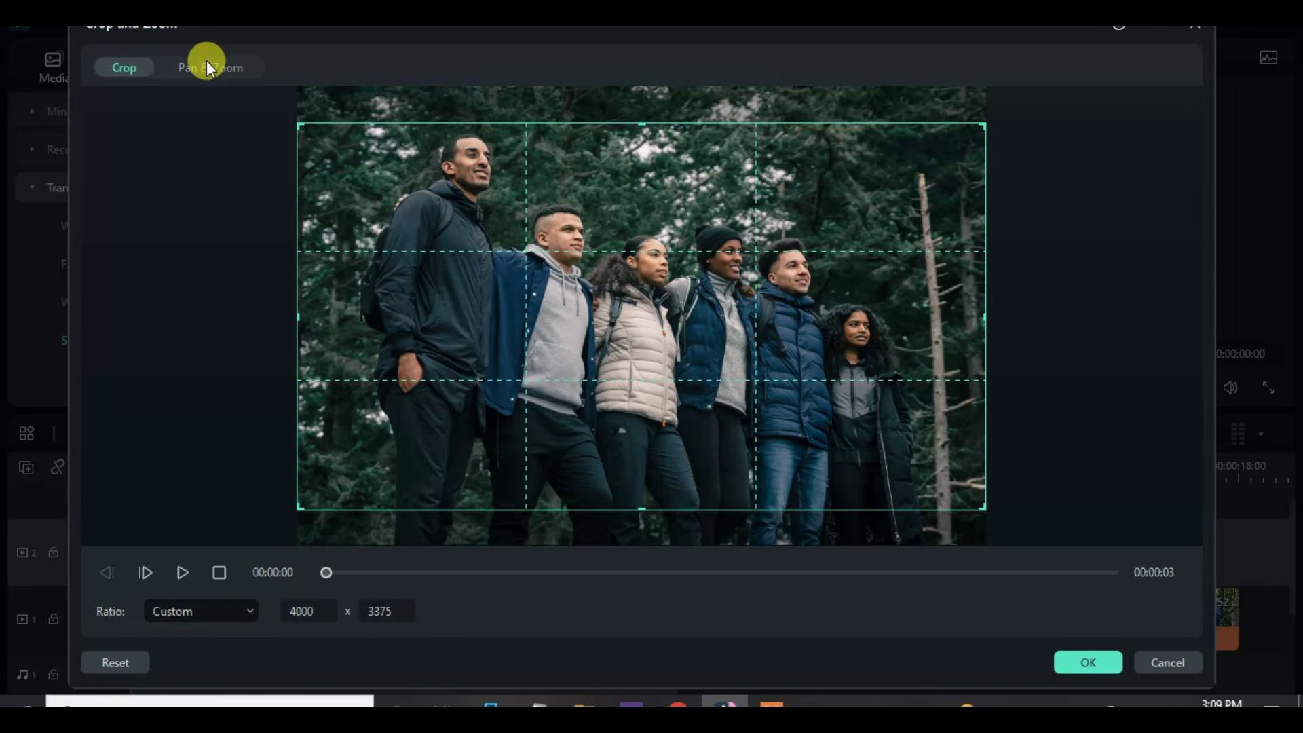
left_click(207, 65)
left_click(635, 265)
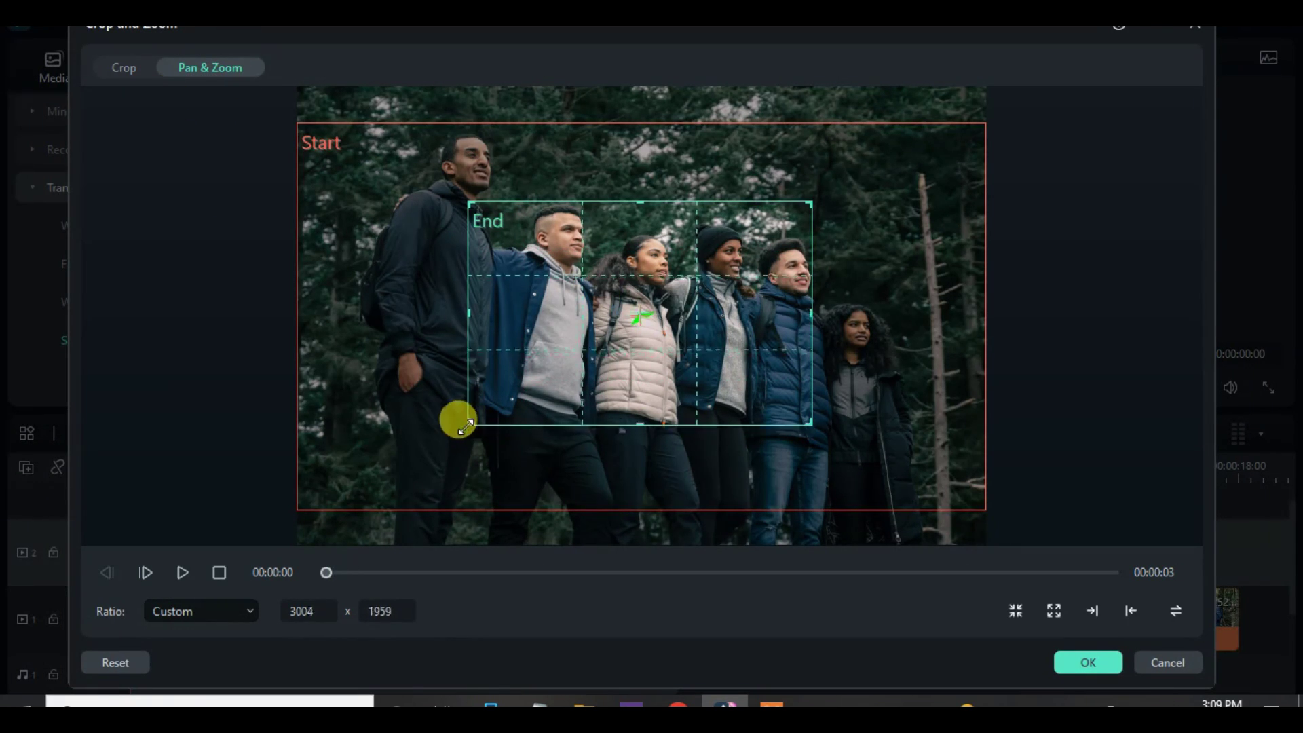
left_click_drag(470, 430, 418, 471)
left_click(205, 612)
left_click(177, 365)
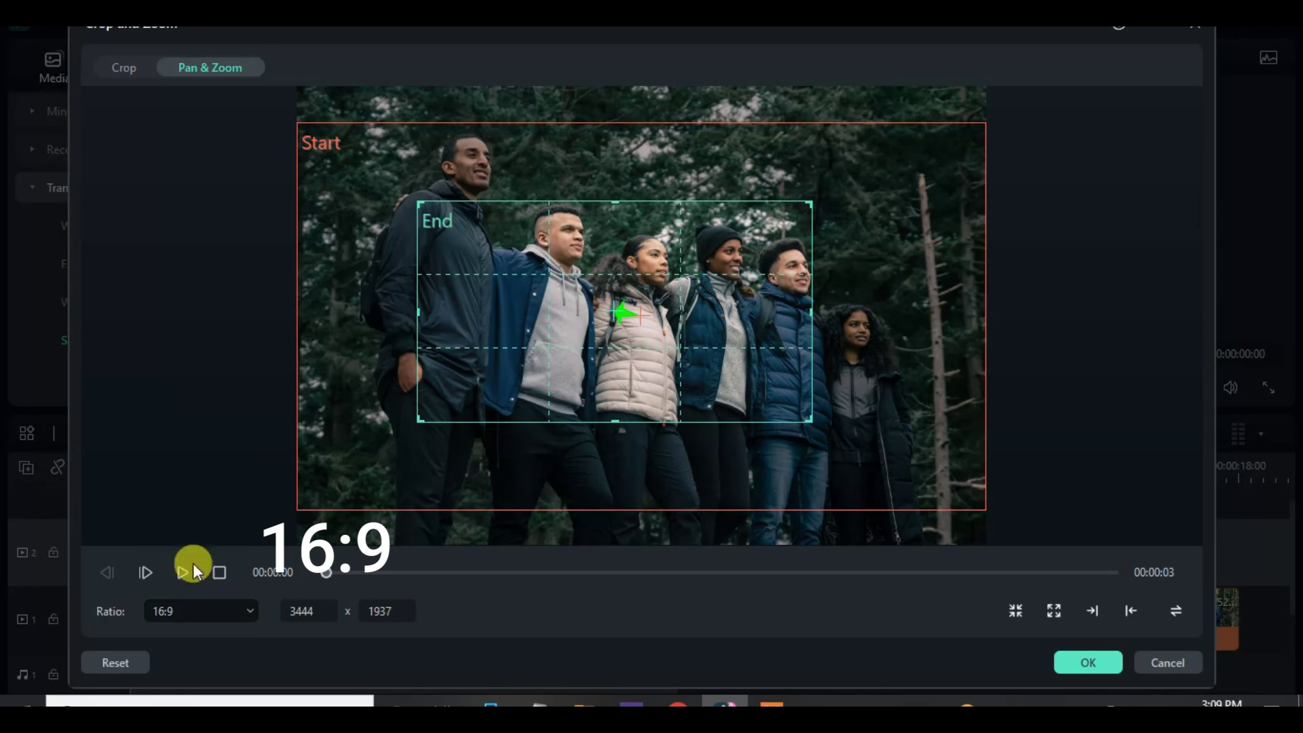
Step: Resize the End frame around the group, swap Start and End, apply, and preview
left_click(416, 401)
left_click_drag(418, 420, 337, 465)
left_click_drag(813, 203, 727, 258)
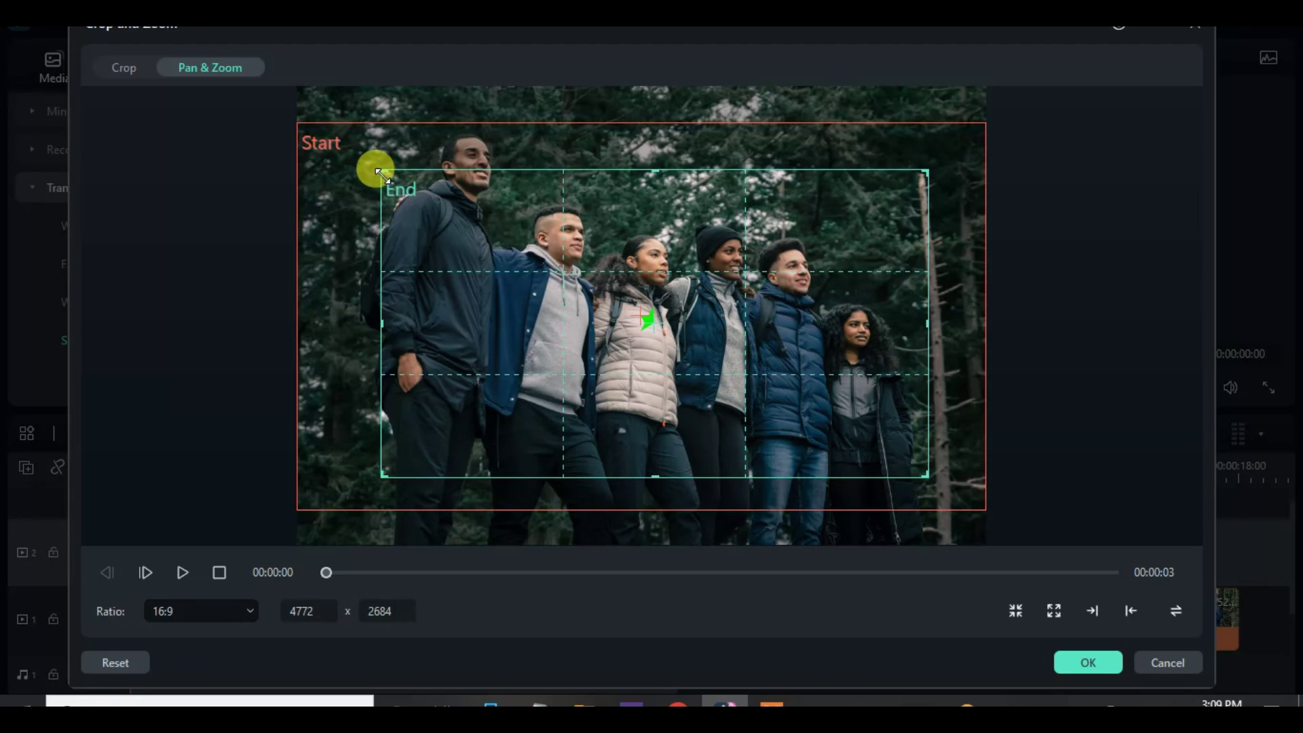
left_click_drag(372, 166, 358, 162)
left_click_drag(515, 235, 523, 242)
left_click(1176, 612)
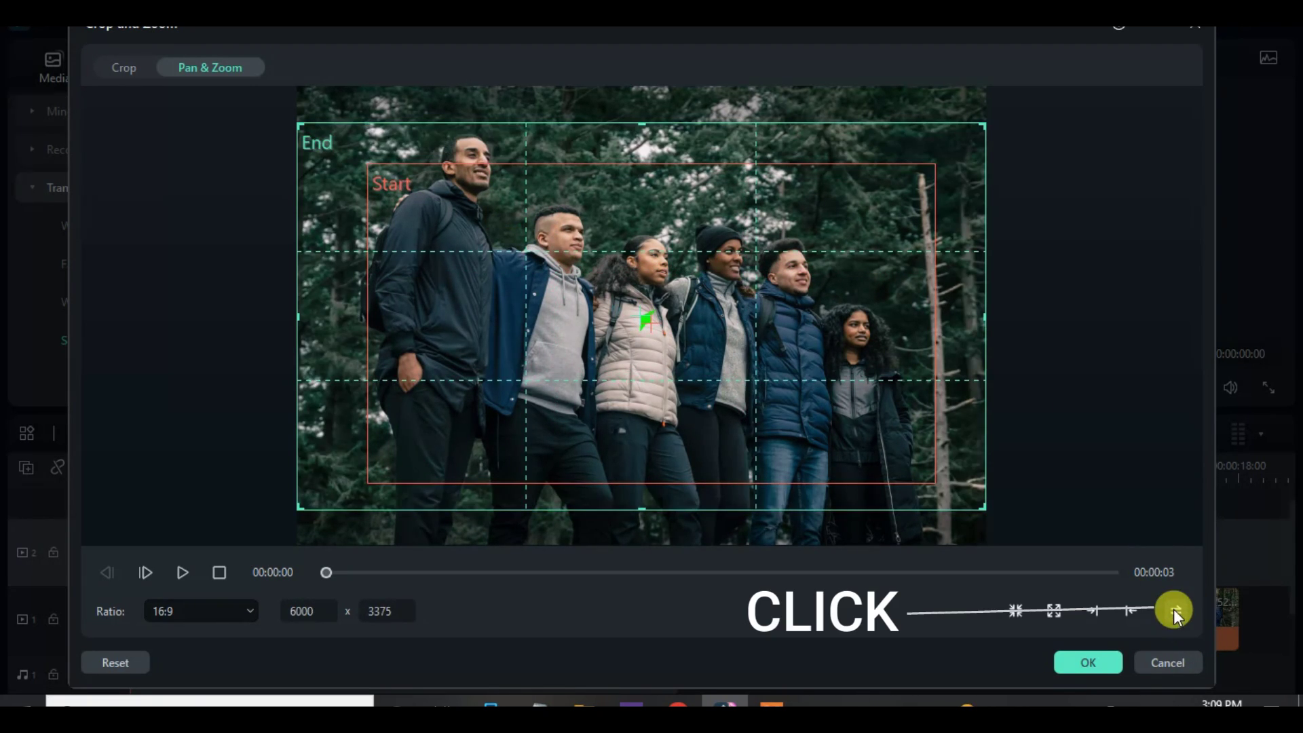
left_click(1084, 663)
left_click(763, 387)
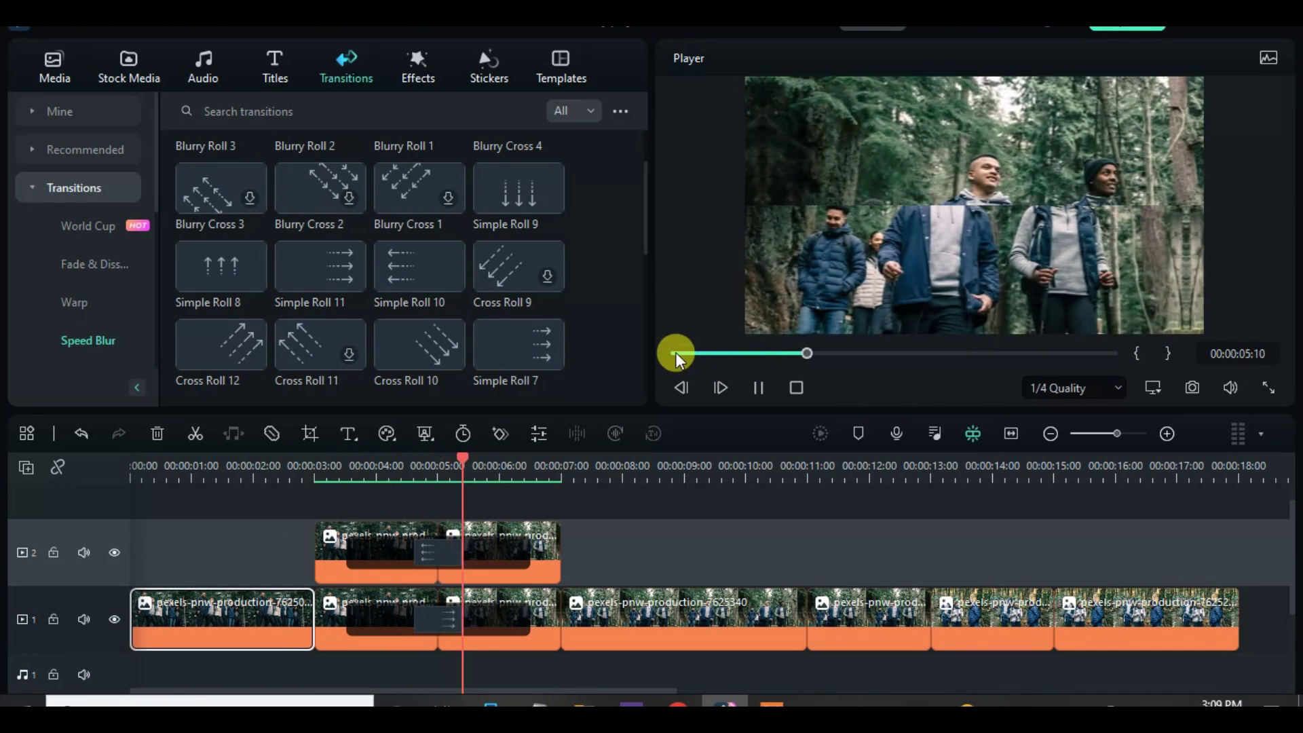
Step: Give the third split at 11 seconds a Linear mask rotated 180°
left_click(760, 387)
left_click_drag(650, 462, 767, 457)
left_click(866, 608)
left_click(841, 617)
double_click(847, 616)
left_click(421, 148)
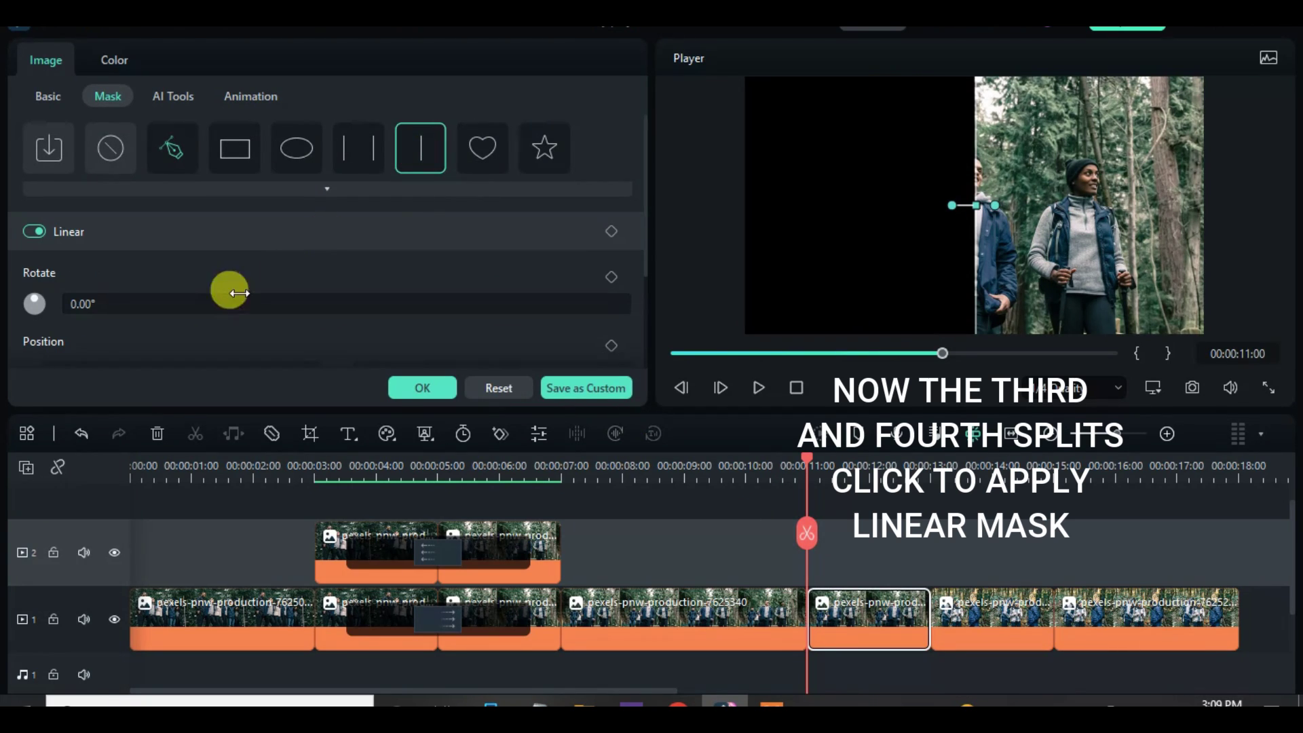
double_click(100, 299)
type("180")
key("Return")
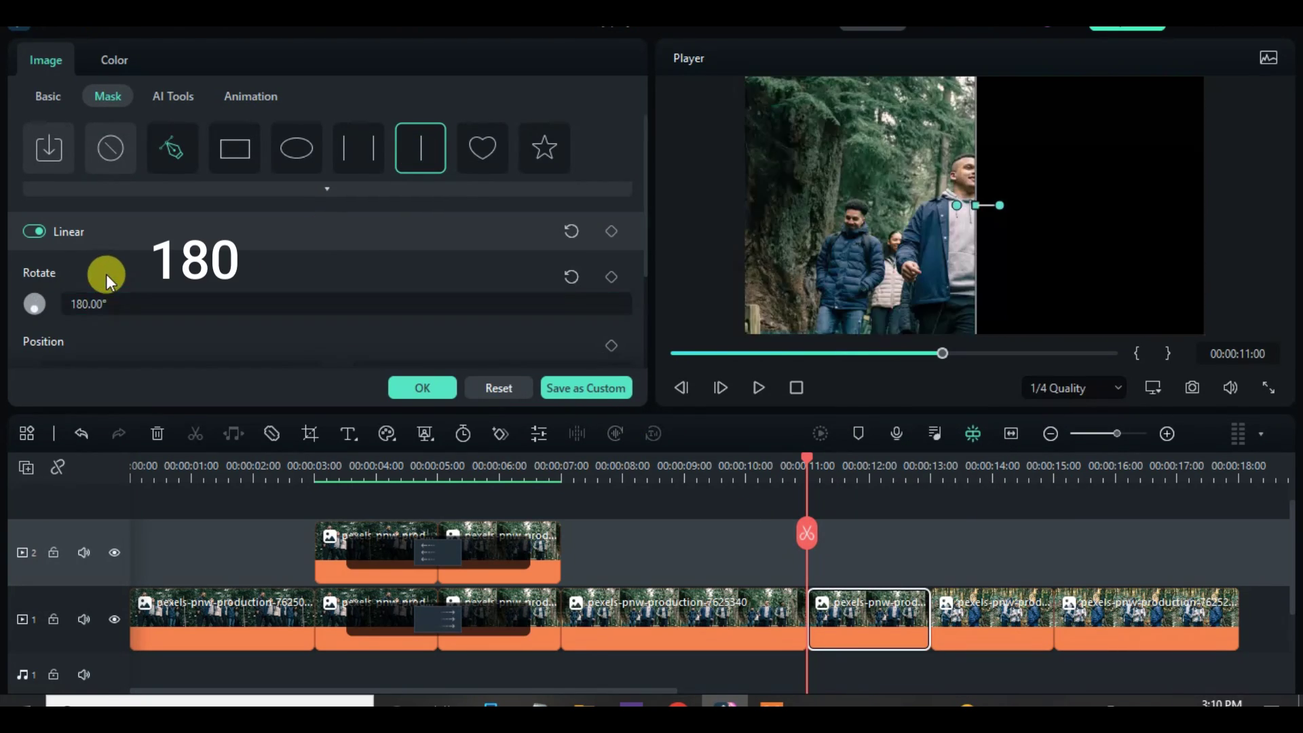
Step: Copy the 180° mask effect and paste it onto the fourth split
right_click(870, 600)
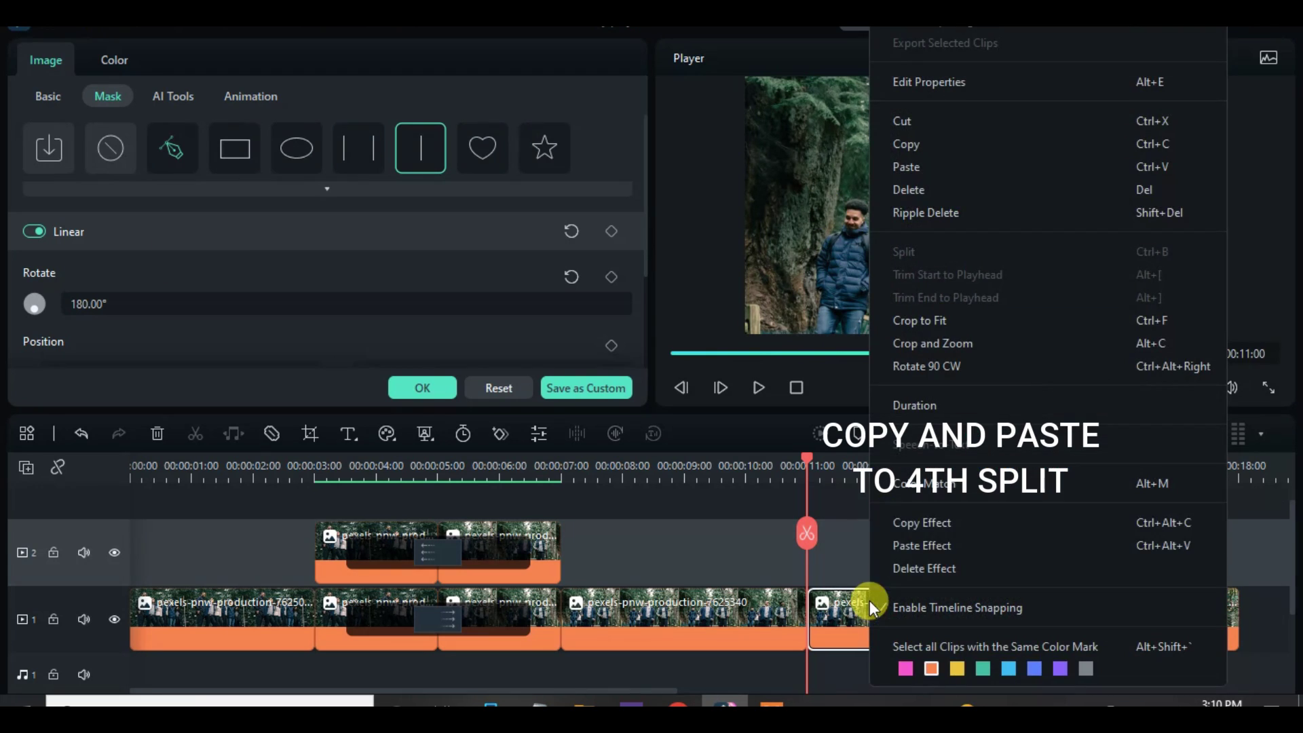
left_click(902, 532)
right_click(976, 619)
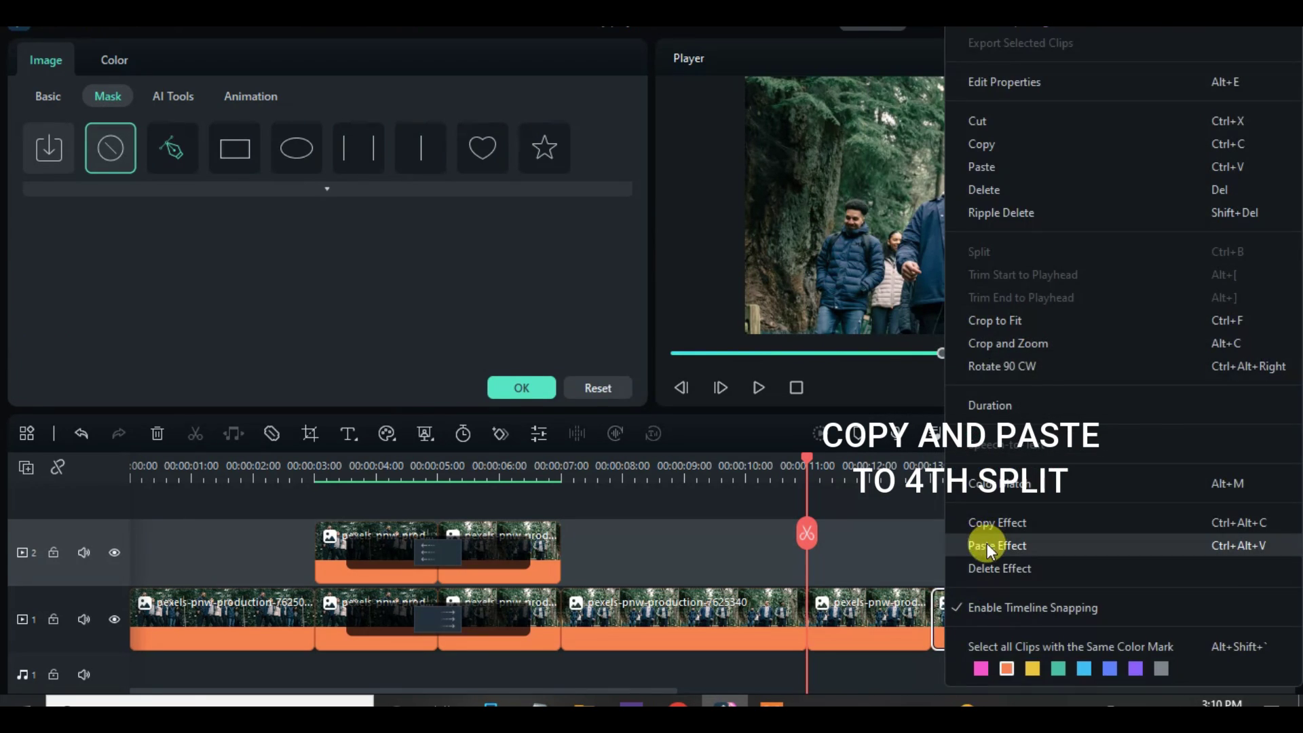
left_click(986, 542)
Step: Copy both masked splits onto track 2 at 11 seconds and open the pasted clip's mask
left_click(932, 467)
left_click(877, 608)
left_click_drag(863, 548, 998, 622)
right_click(979, 610)
left_click(992, 110)
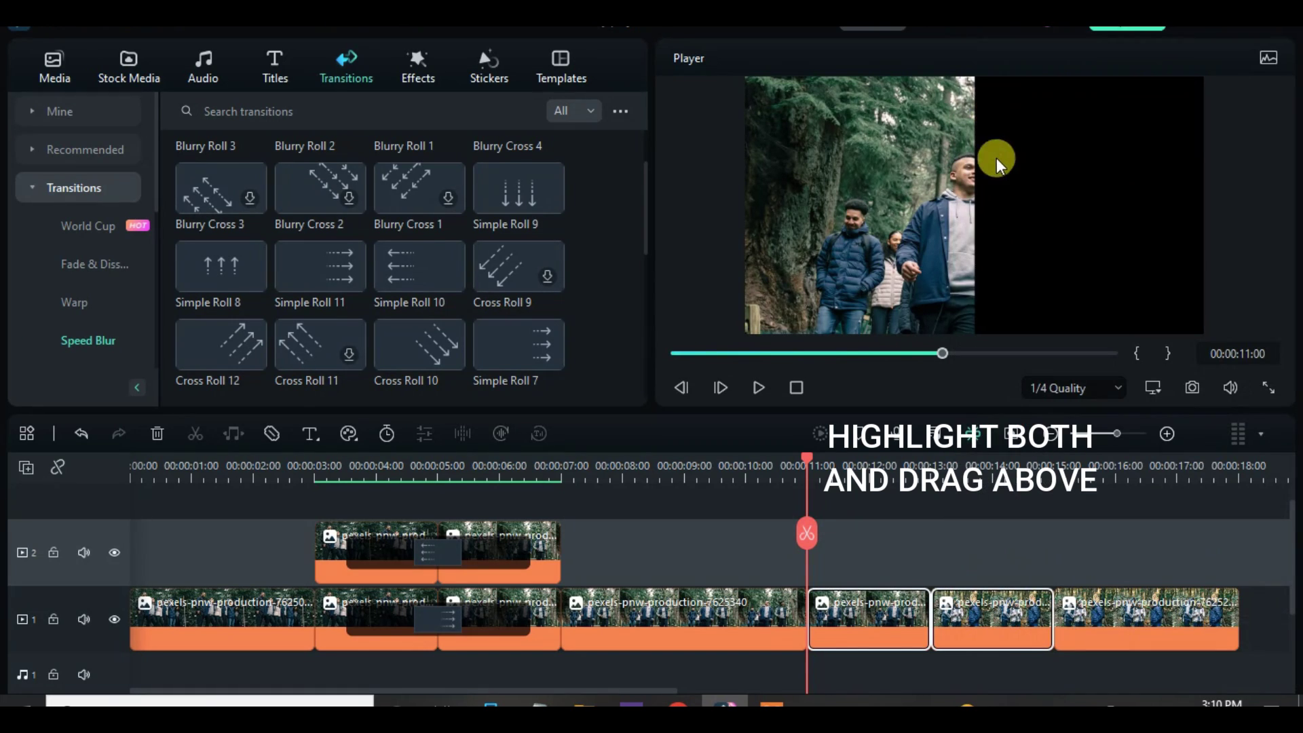
right_click(890, 535)
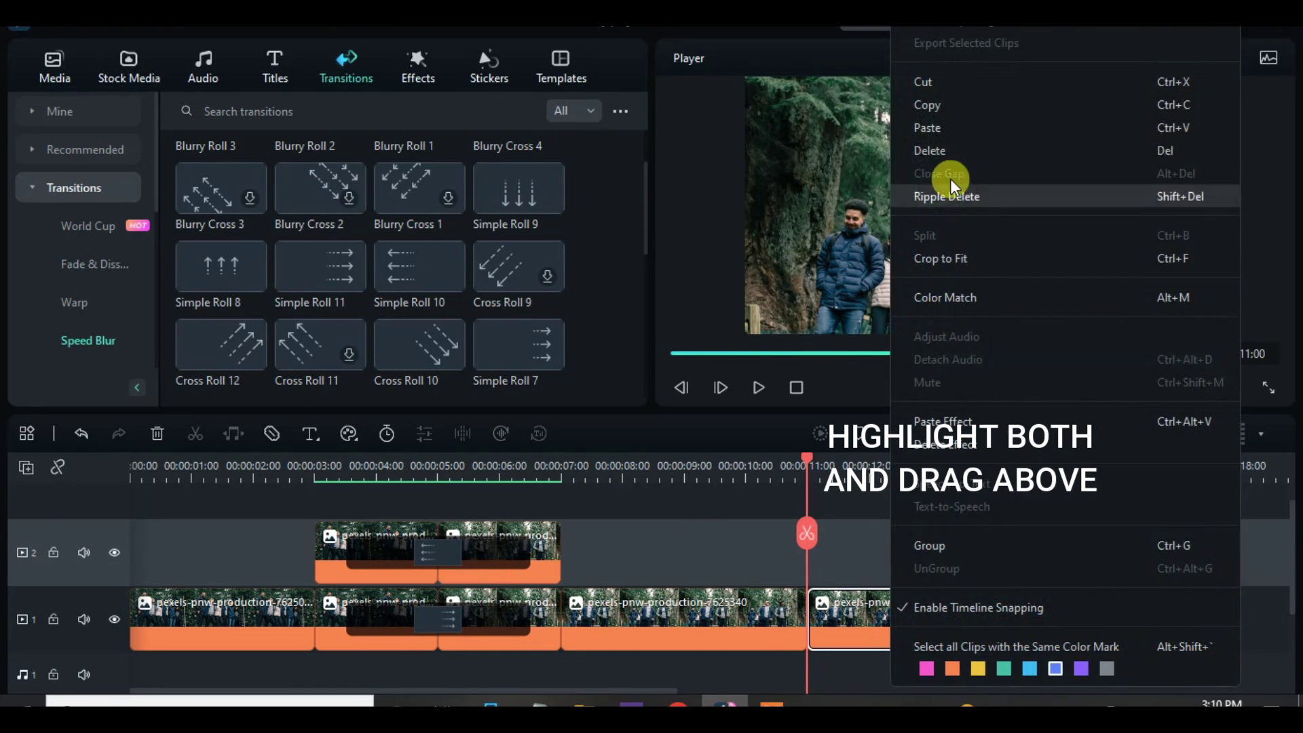
left_click(942, 128)
double_click(869, 560)
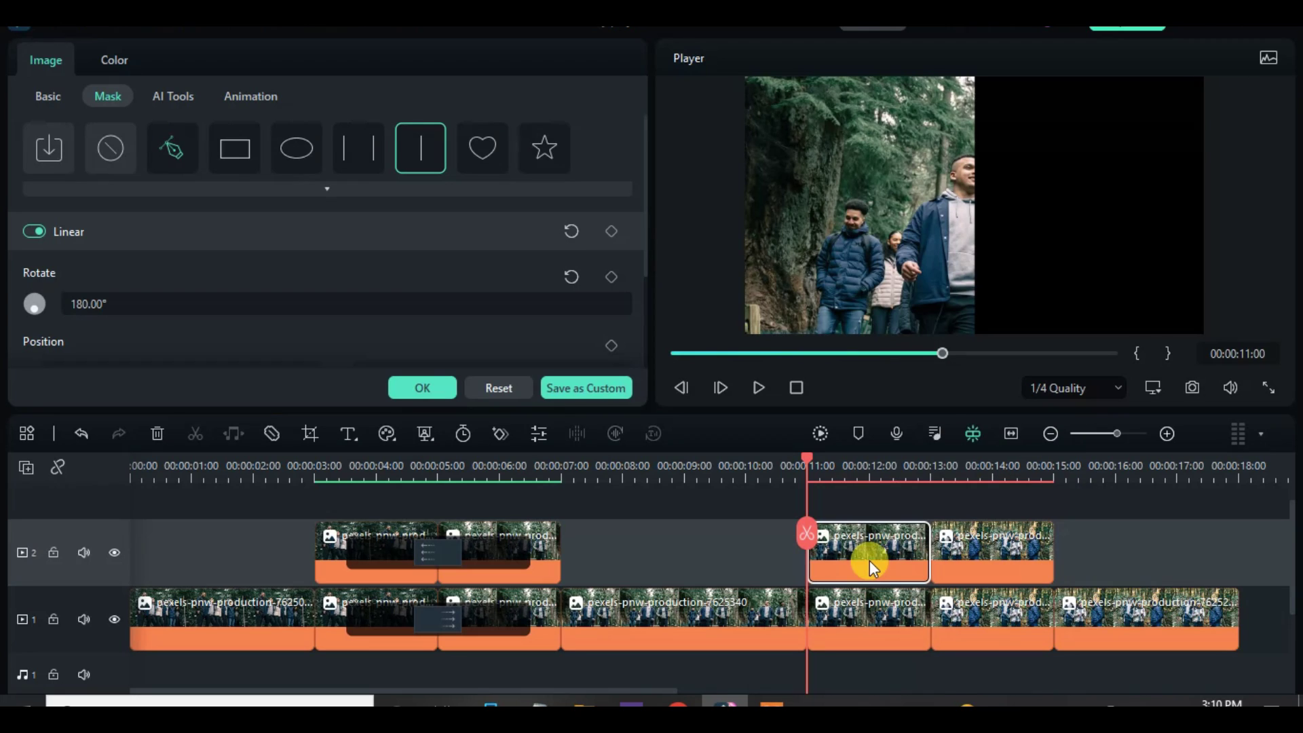
Step: Turn on Invert Mask for both 11–15 s copies on track 2
scroll(620, 239, "down", 3)
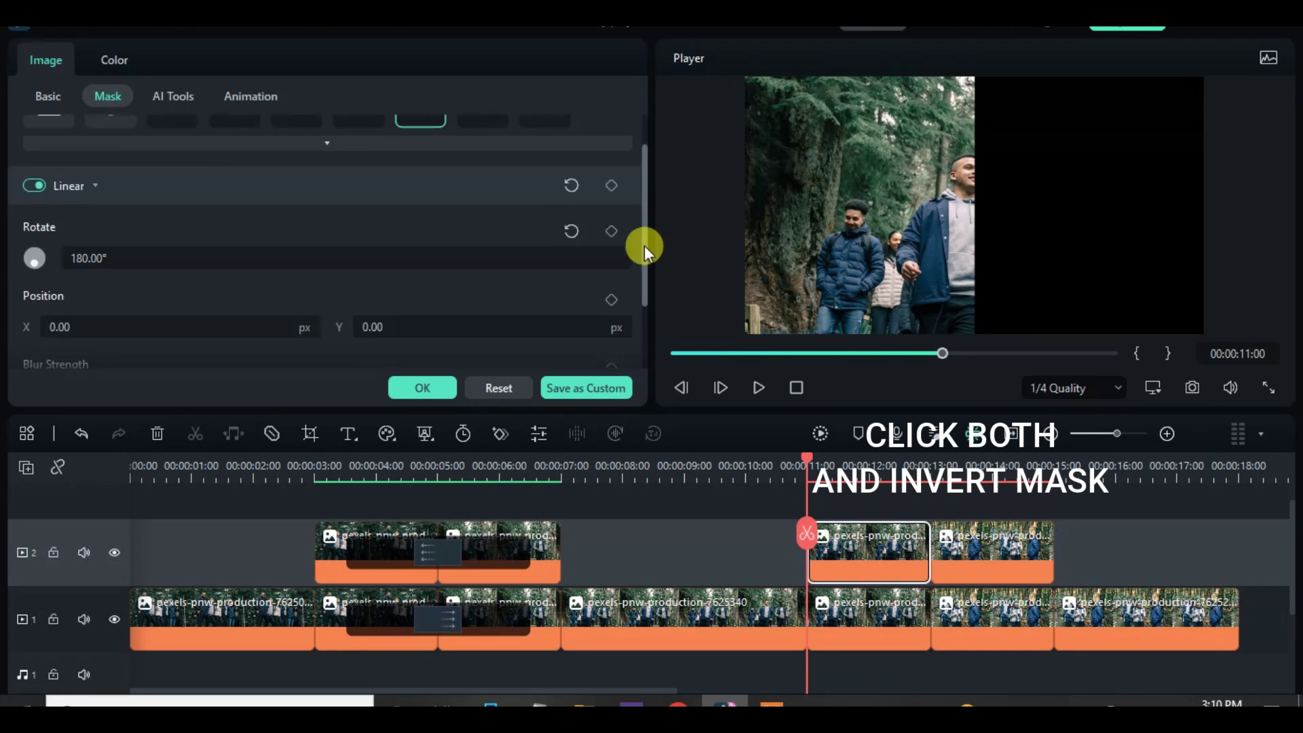
left_click(622, 343)
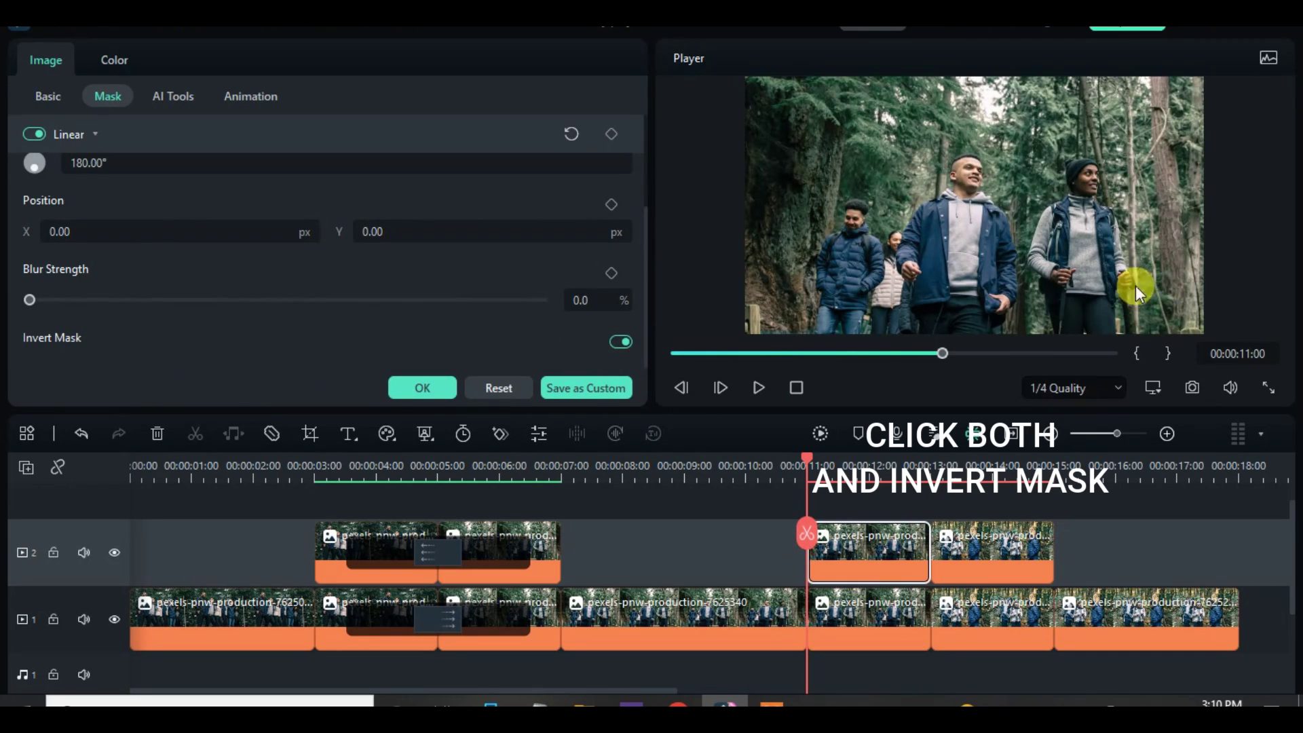
left_click(978, 557)
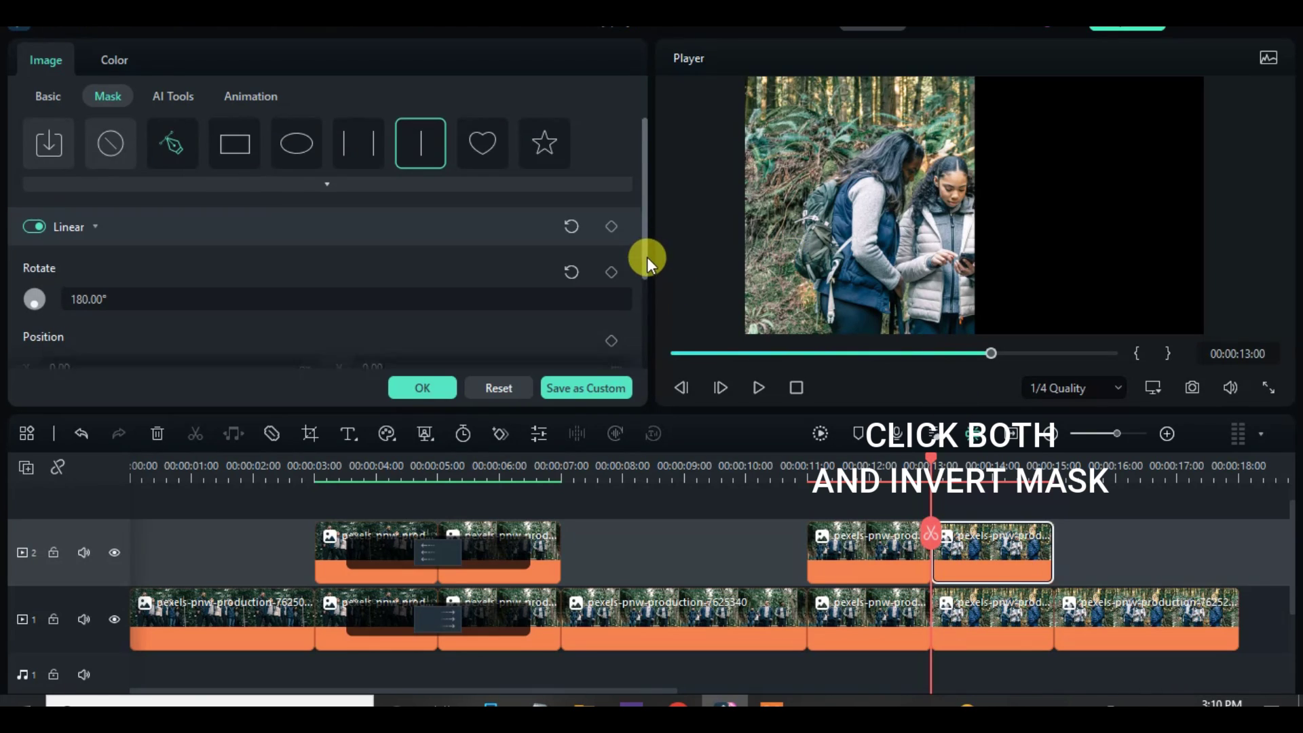
scroll(646, 256, "down", 3)
left_click(619, 342)
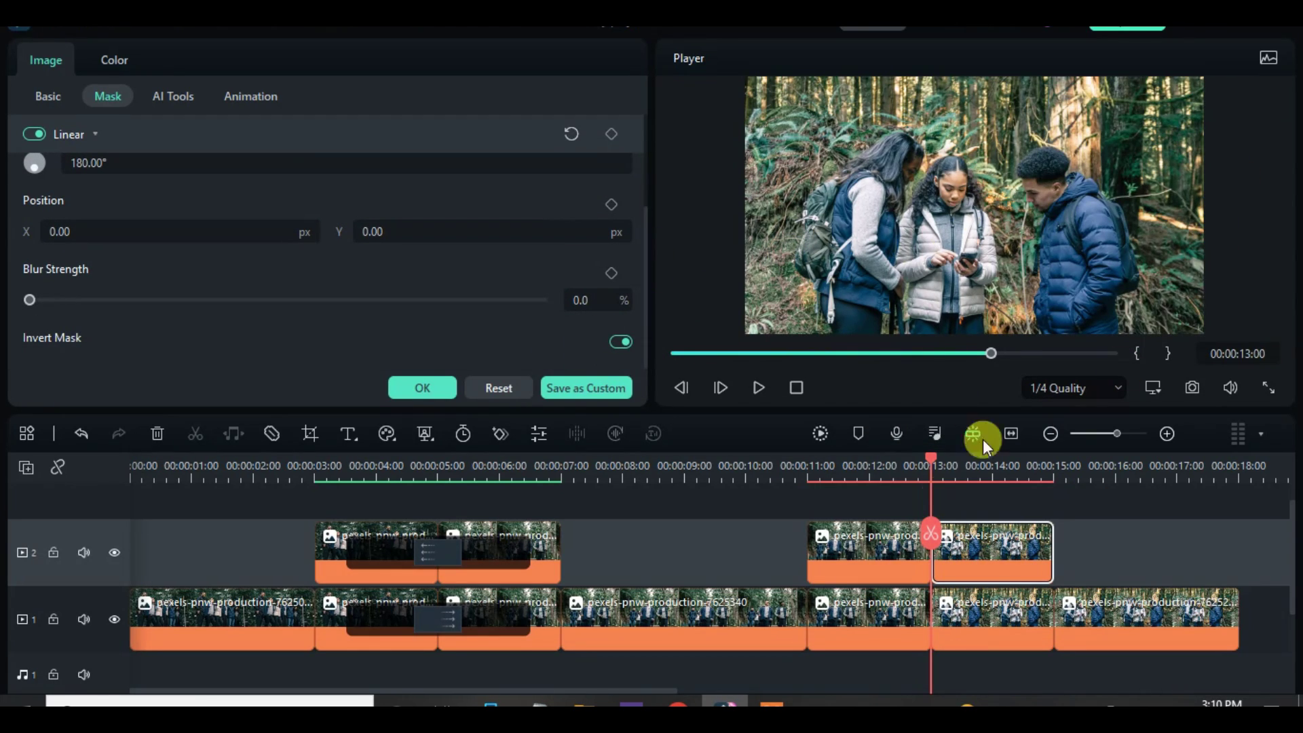
left_click(893, 555)
Step: Toggle track 1 and track 2 visibility to check the masks, then close the mask settings
left_click(114, 618)
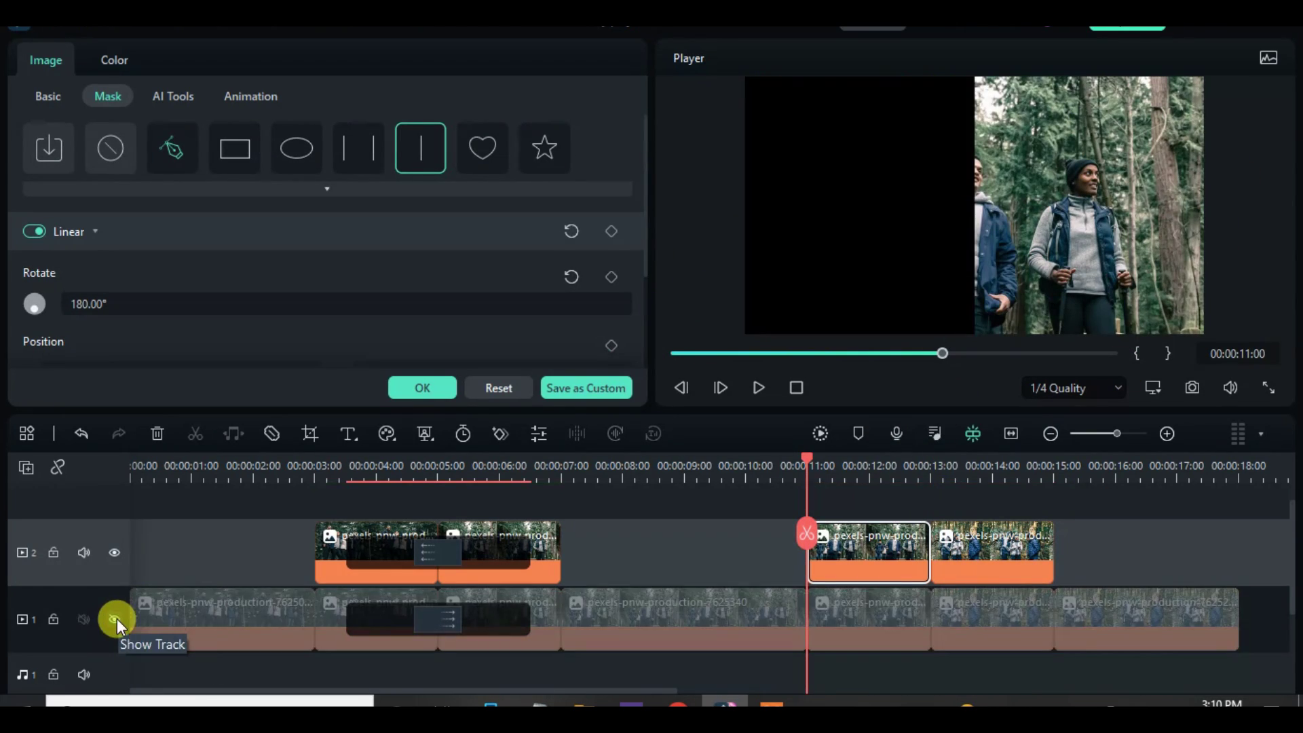
left_click(113, 618)
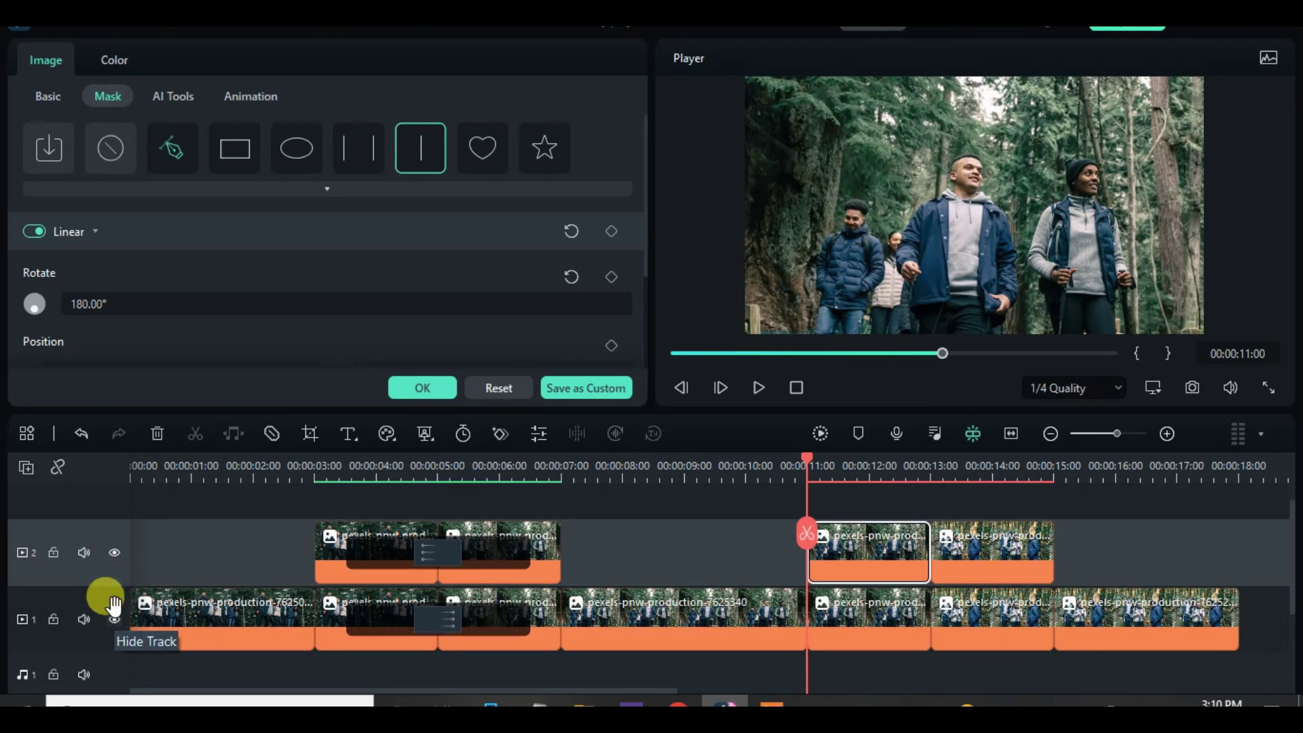
left_click(113, 553)
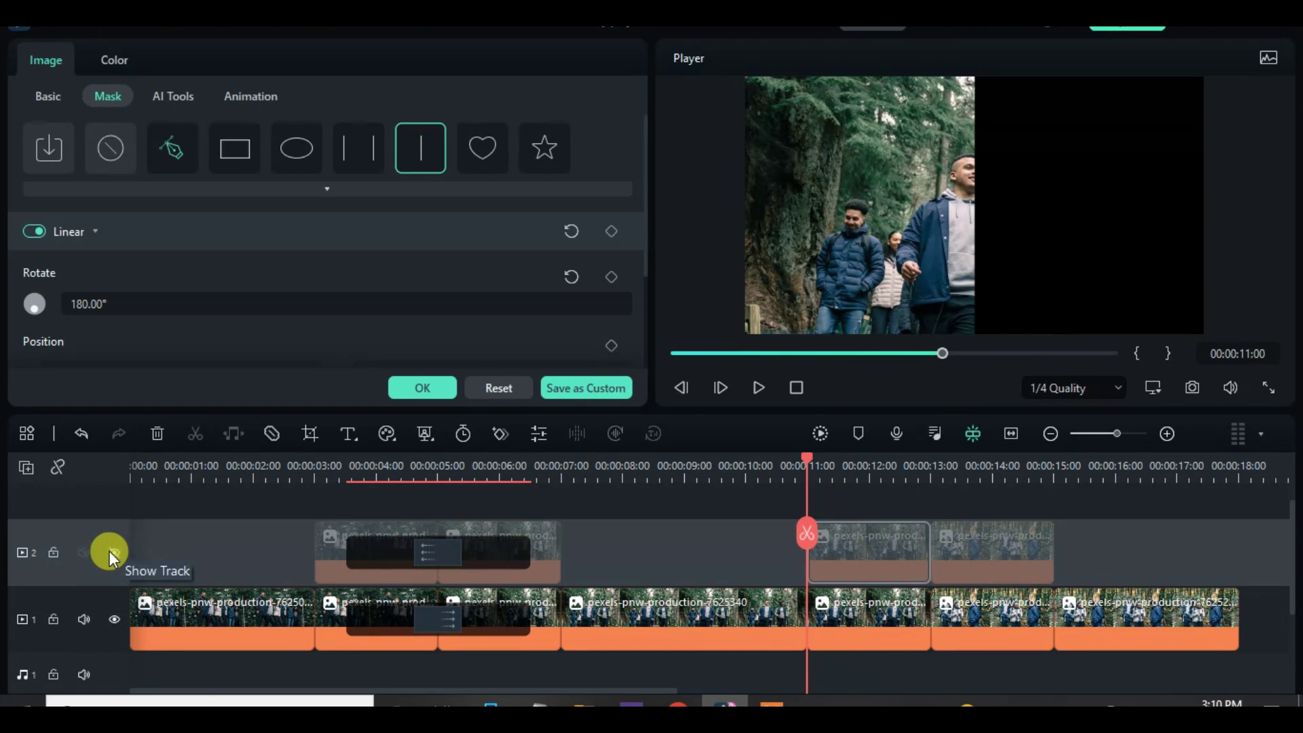
left_click(112, 552)
left_click(423, 384)
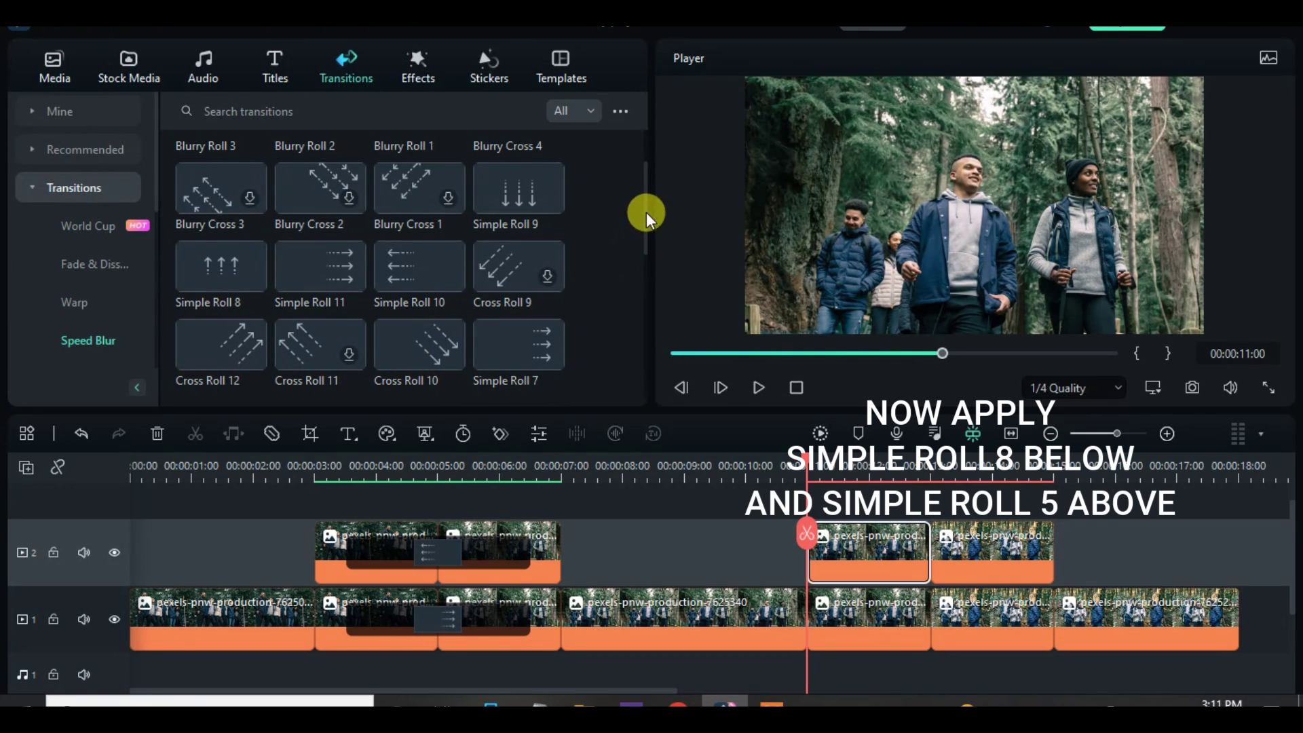
Step: Place Simple Roll 5 at the track 2 junction and Simple Roll 8 at the track 1 junction
left_click_drag(645, 211, 648, 259)
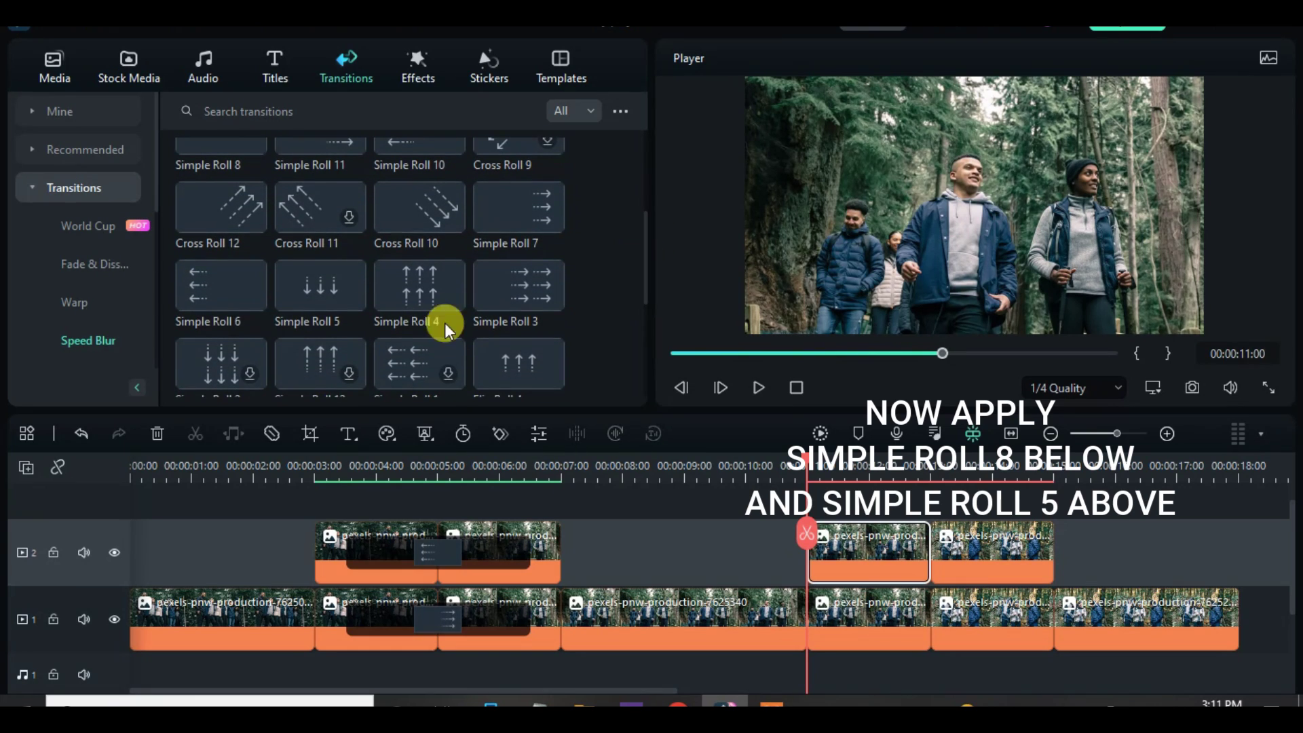
left_click_drag(296, 287, 915, 557)
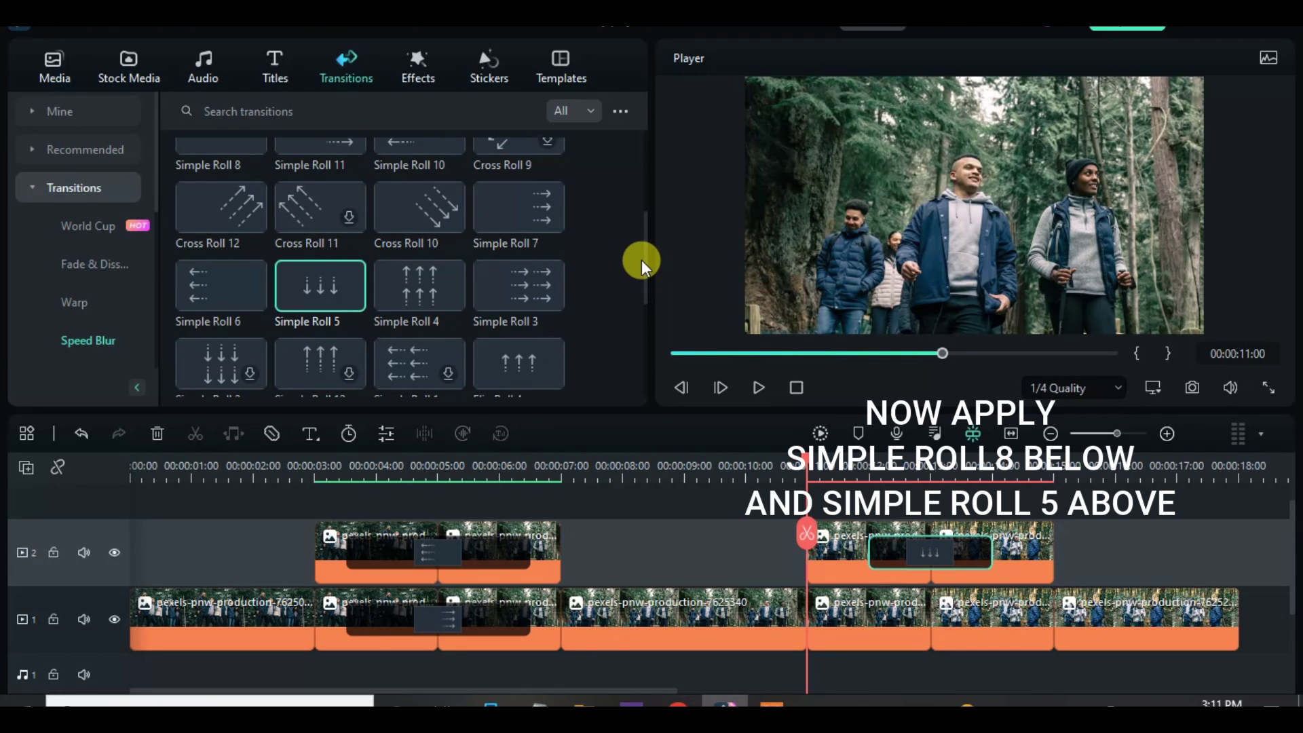
left_click_drag(643, 263, 619, 238)
left_click_drag(210, 256, 923, 594)
Step: Set the upper Simple Roll 5 duration to 00:00:03:00 and play back the transitions
double_click(959, 545)
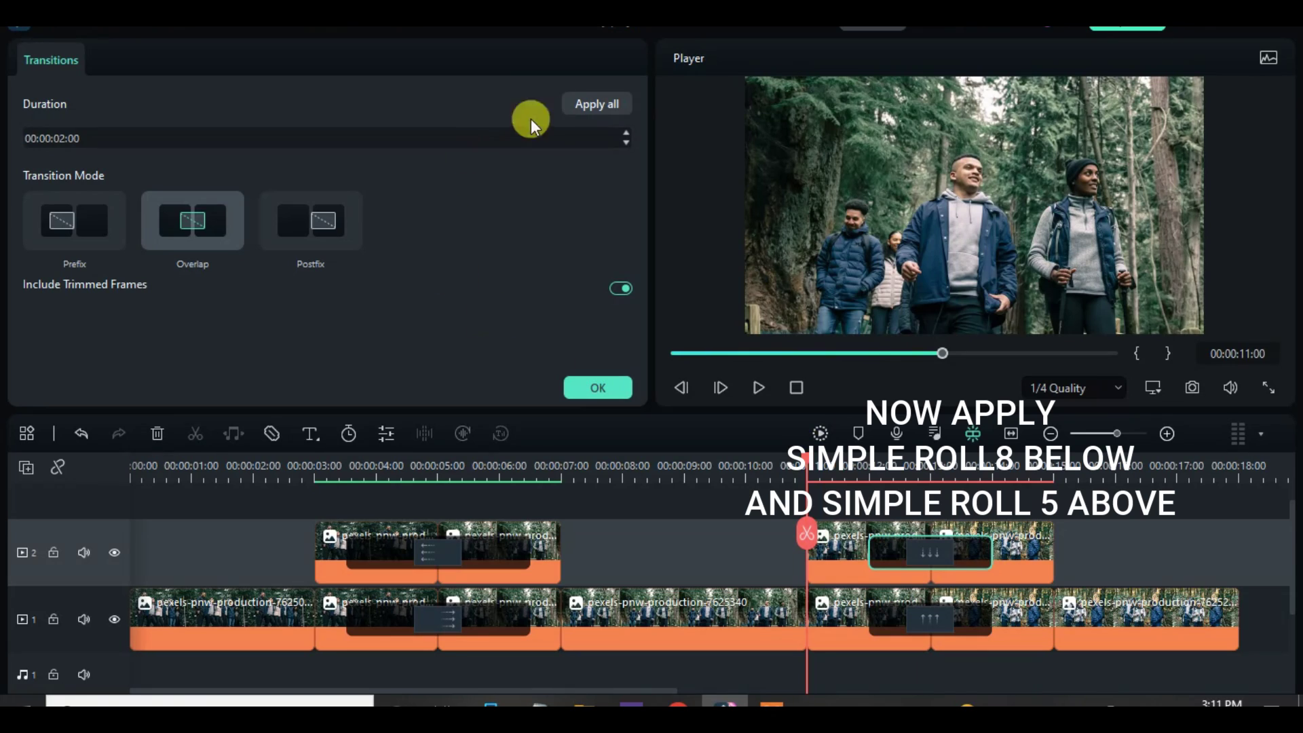
left_click(624, 134)
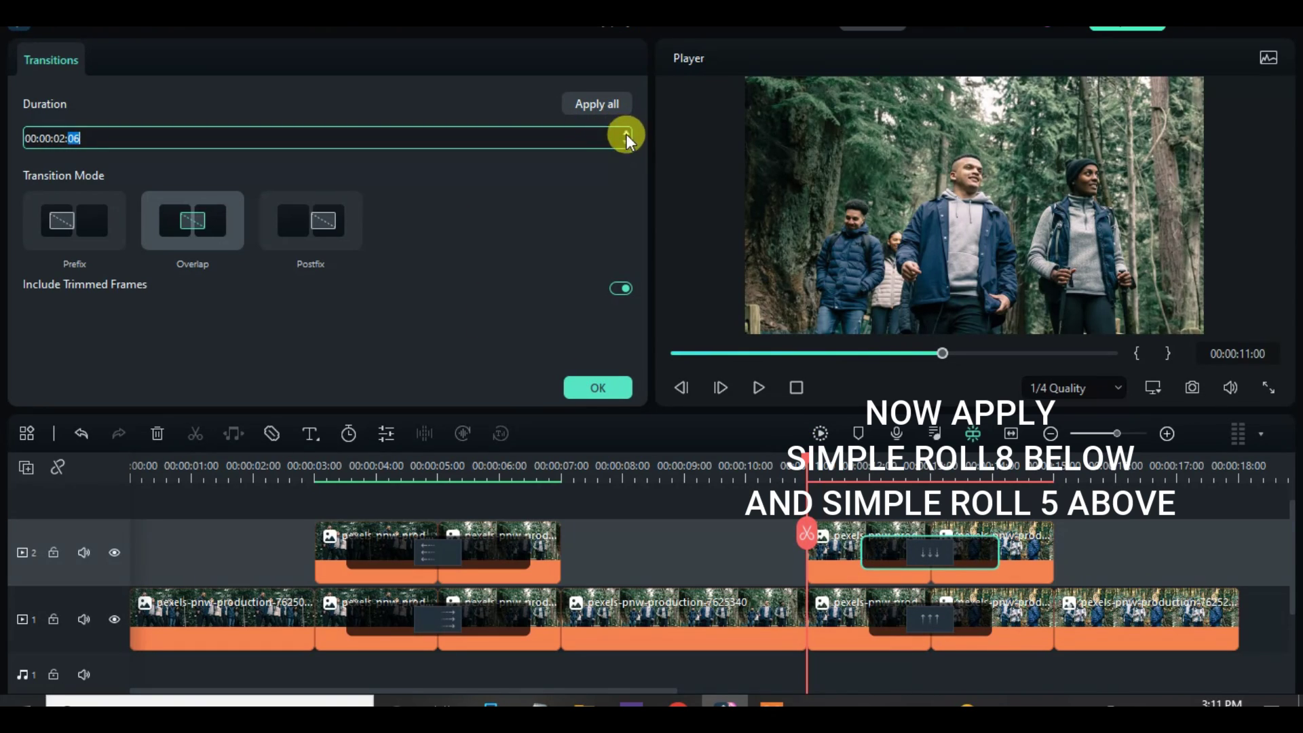
left_click(625, 133)
left_click(624, 132)
left_click(625, 133)
left_click(626, 143)
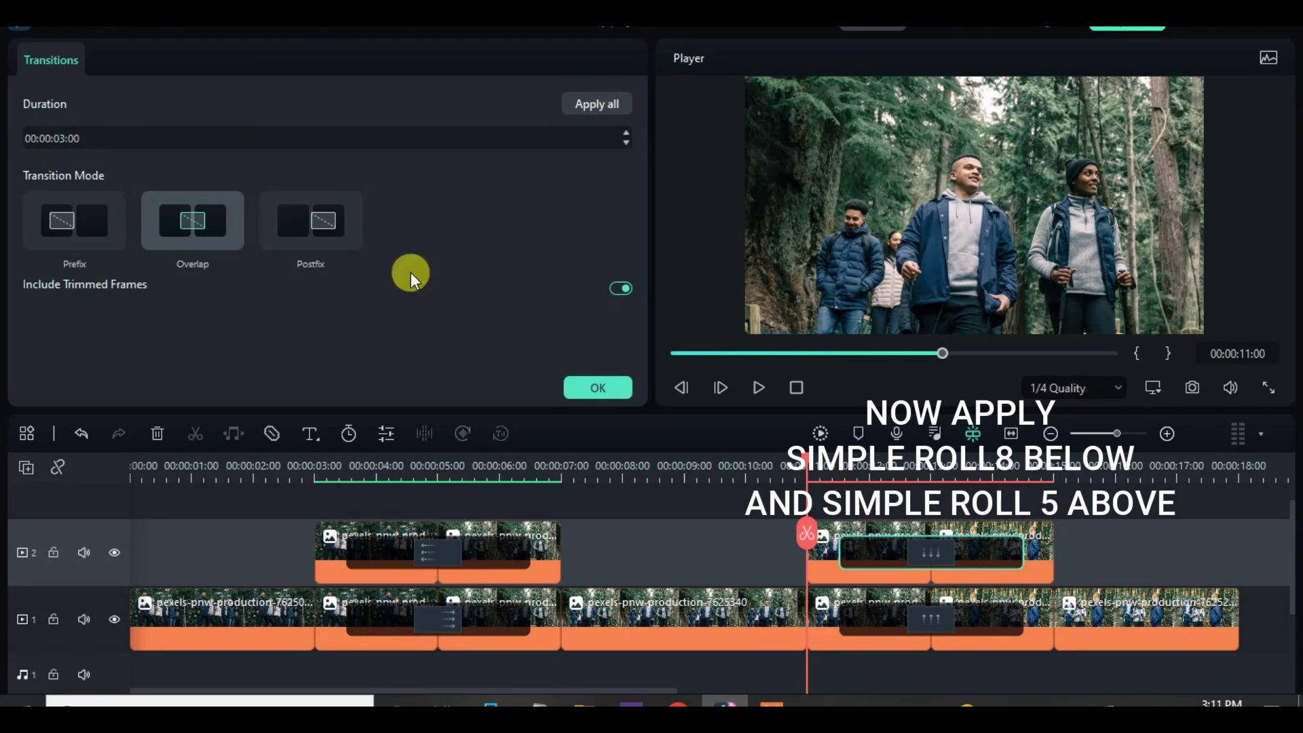
left_click(597, 387)
left_click_drag(808, 460, 701, 460)
left_click(820, 433)
left_click(760, 387)
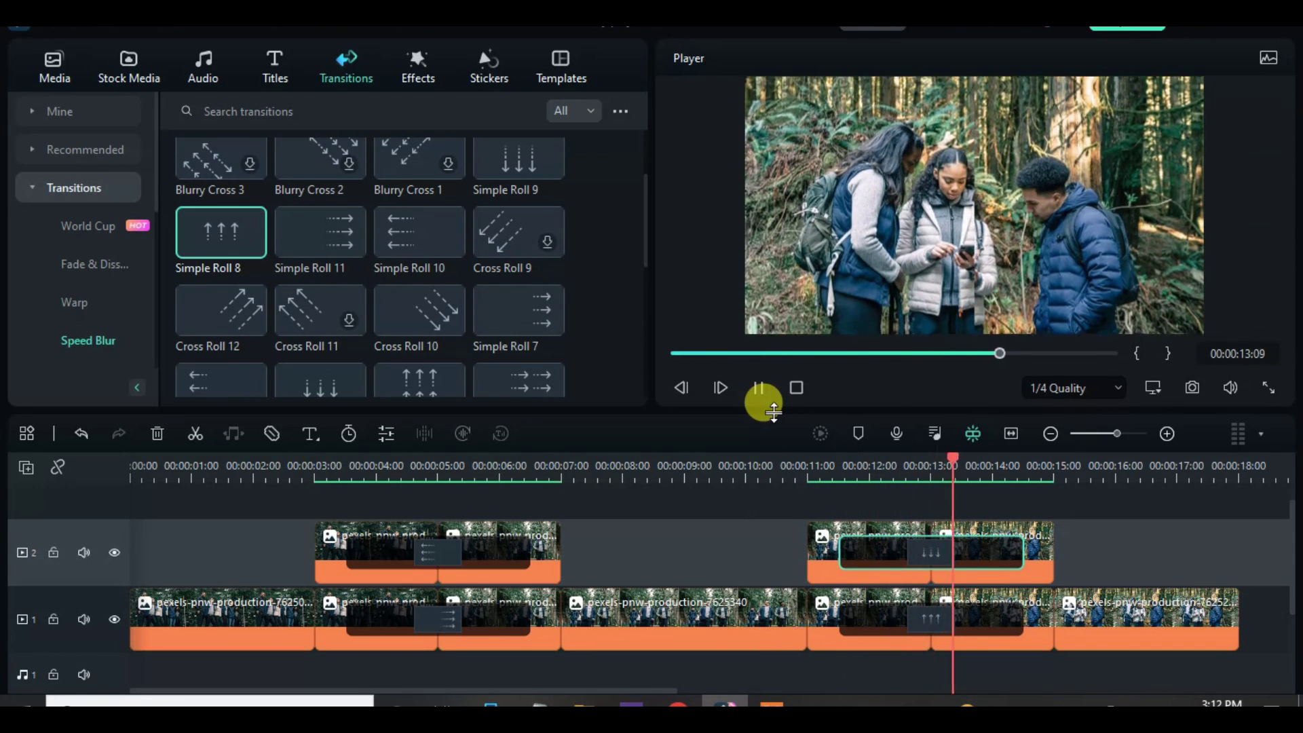
Step: Select the 7–11 s track-1 clip and set its Pan & Zoom ratio to 16:9
left_click(753, 388)
left_click_drag(1101, 455, 621, 482)
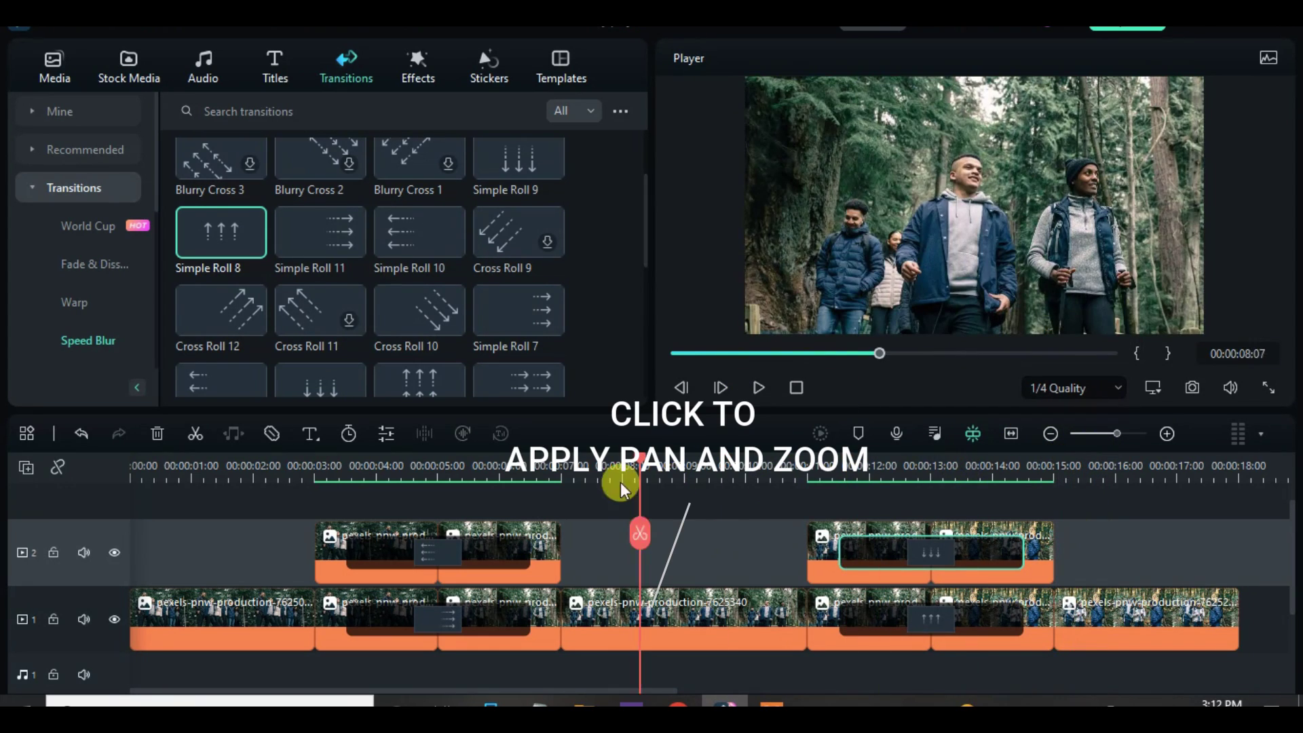
double_click(665, 600)
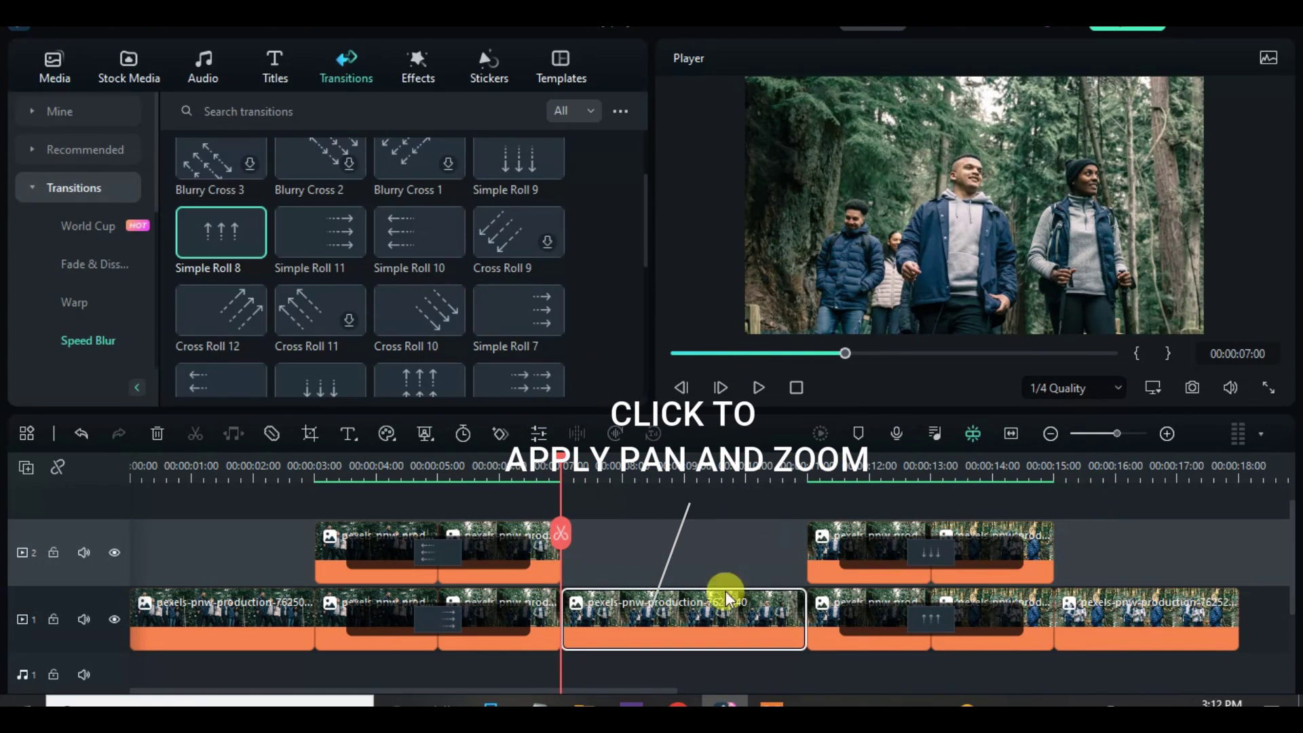
left_click(312, 438)
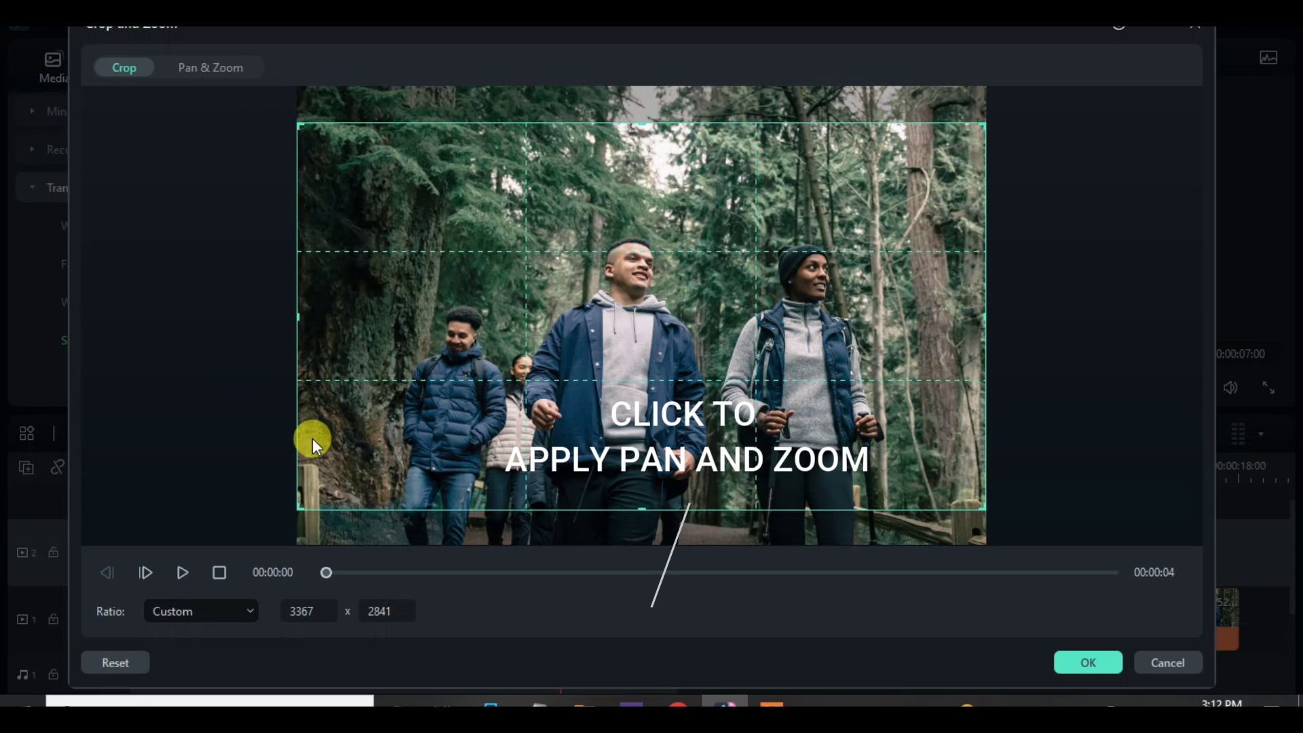
left_click(209, 68)
left_click_drag(483, 401, 359, 482)
left_click(218, 614)
left_click(172, 368)
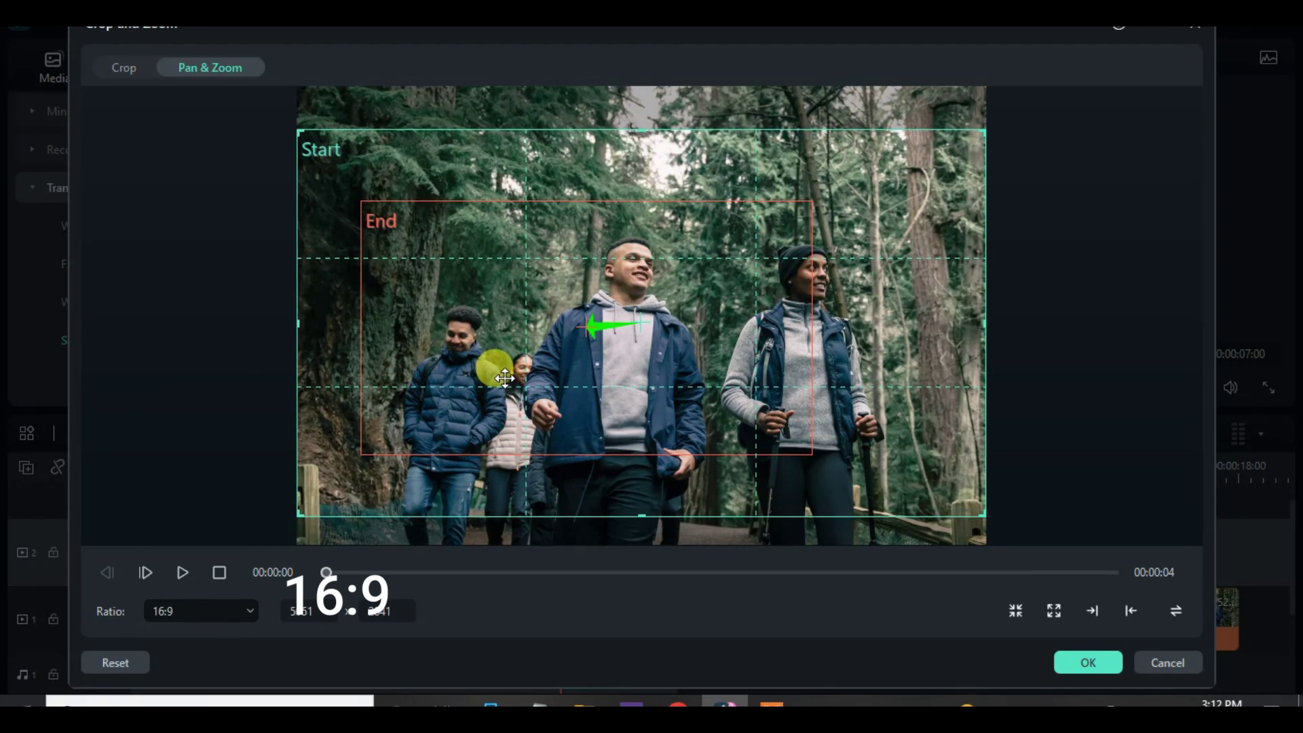
Step: Resize the End frame to 4255 x 2393, framed tightly on the hiking group
left_click(361, 453)
left_click_drag(361, 453, 343, 465)
left_click_drag(807, 203, 883, 214)
mouse_move(940, 170)
left_mouse_down()
mouse_move(948, 136)
mouse_move(907, 162)
mouse_move(936, 152)
mouse_move(943, 163)
left_mouse_up()
mouse_move(830, 228)
left_mouse_down()
mouse_move(814, 210)
mouse_move(930, 161)
mouse_move(785, 242)
mouse_move(828, 252)
left_mouse_up()
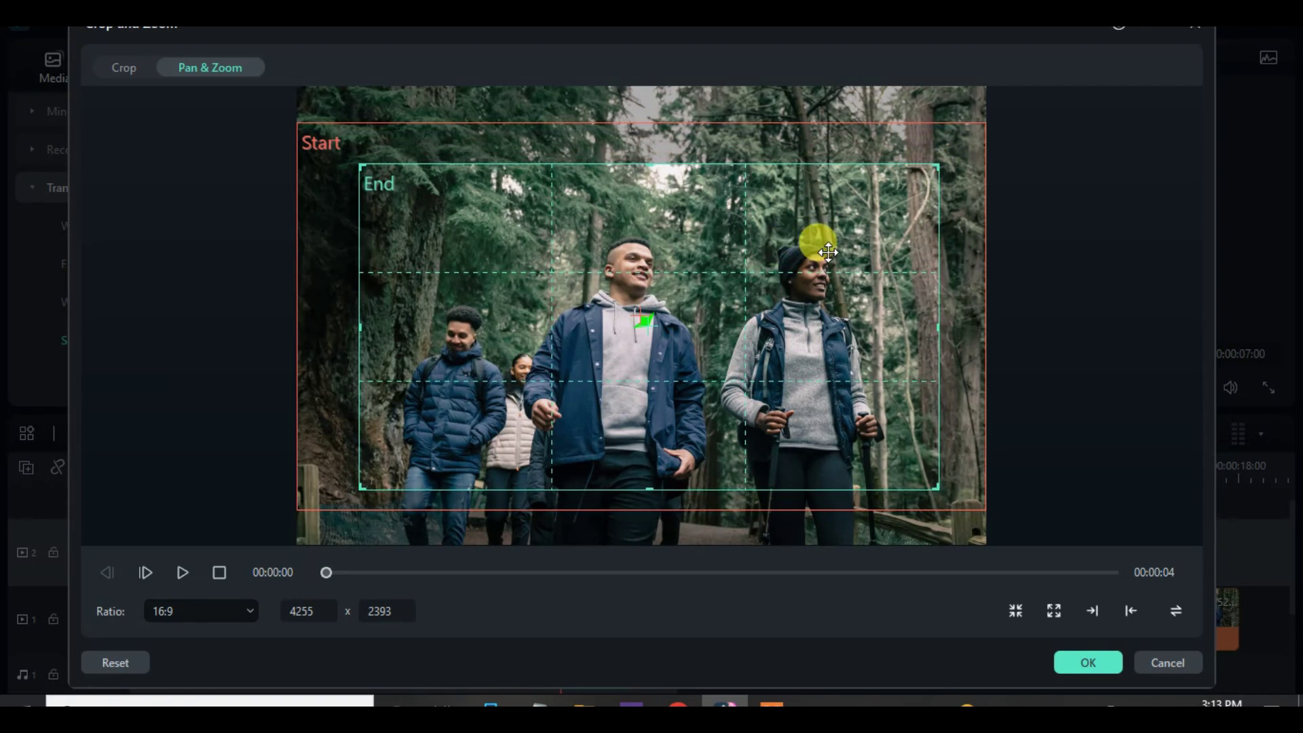
Step: Compare the Start and End frames, then apply the pan and zoom
left_click(875, 210)
left_click(859, 211)
left_click(816, 252)
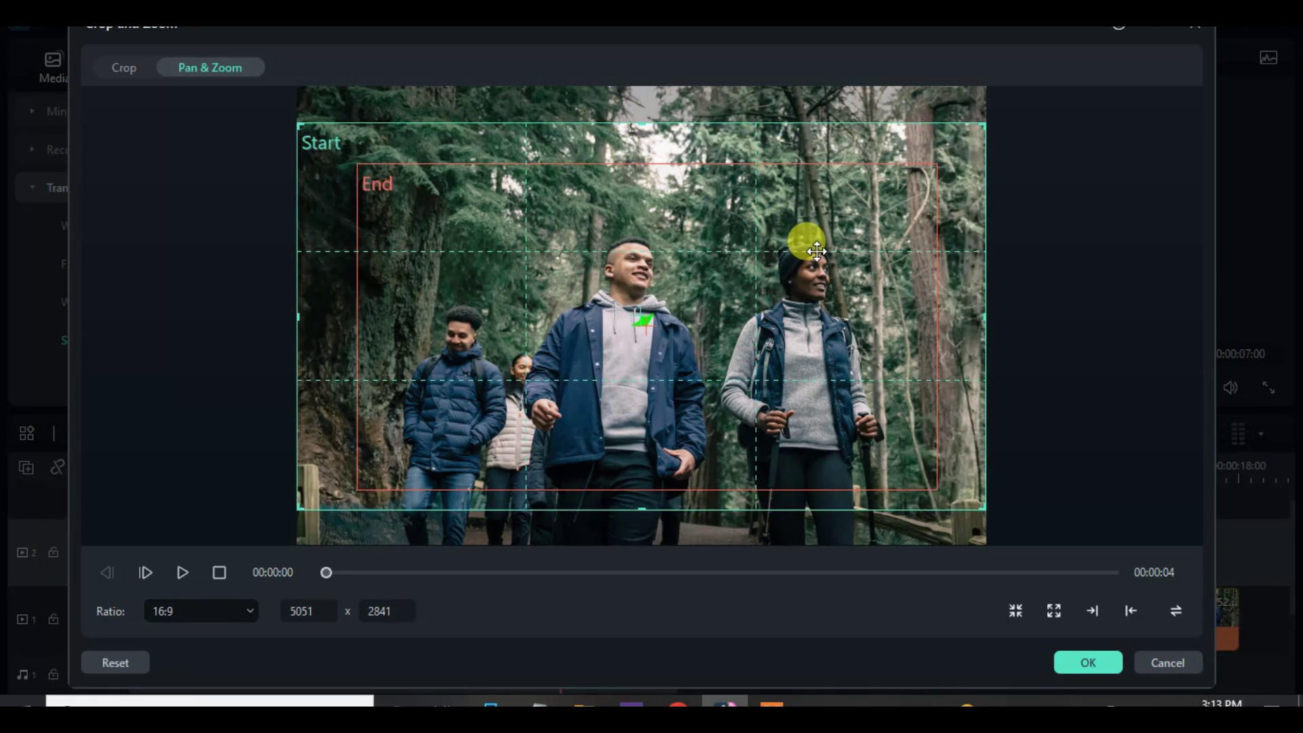
left_click(750, 233)
left_click(763, 226)
left_click(724, 247)
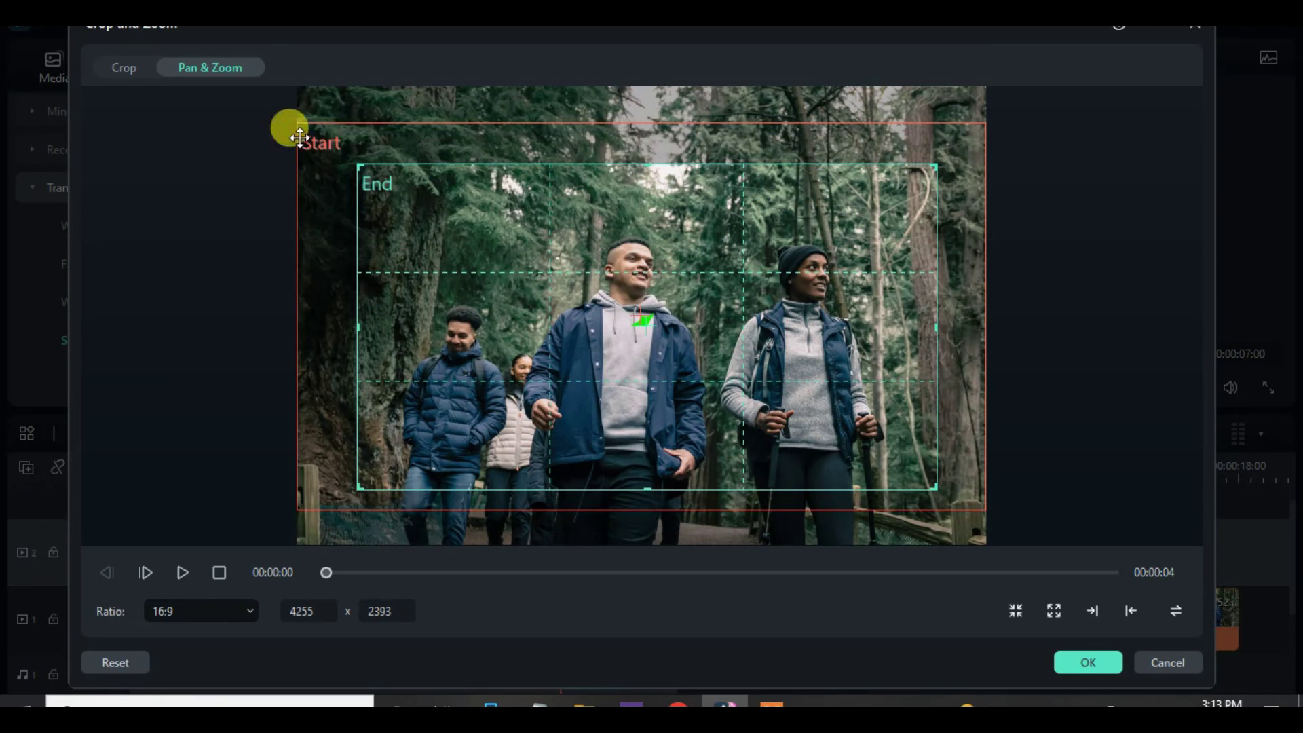
left_click(1085, 662)
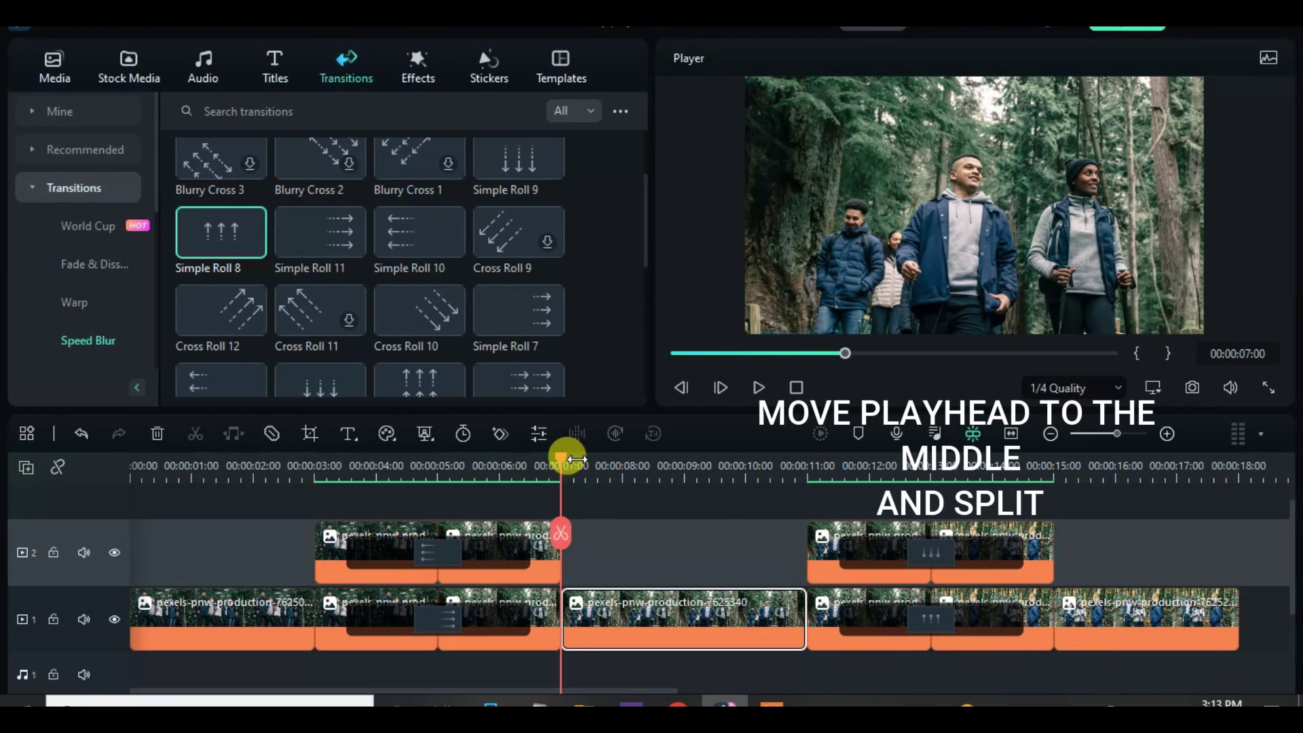
Step: Split the clip at 00:00:09:00 and swap Start and End frames on the second half
left_click_drag(562, 465, 687, 467)
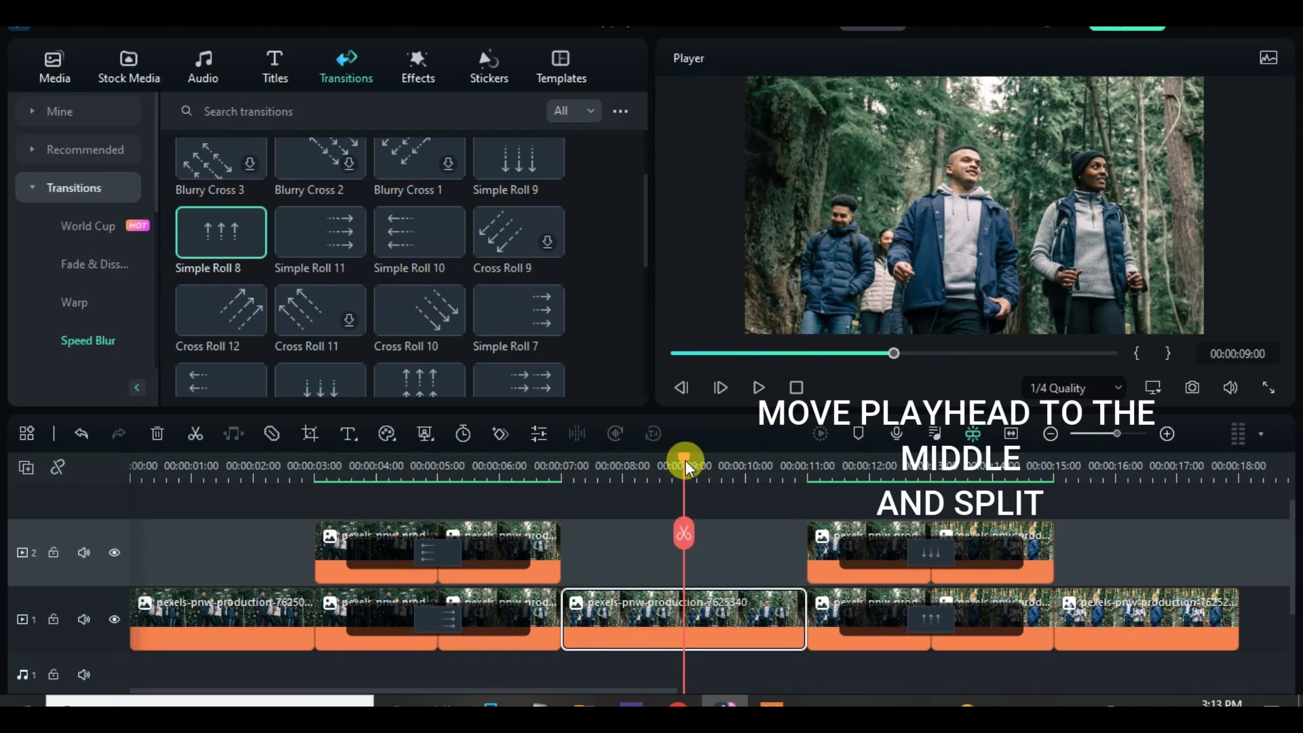
left_click(206, 436)
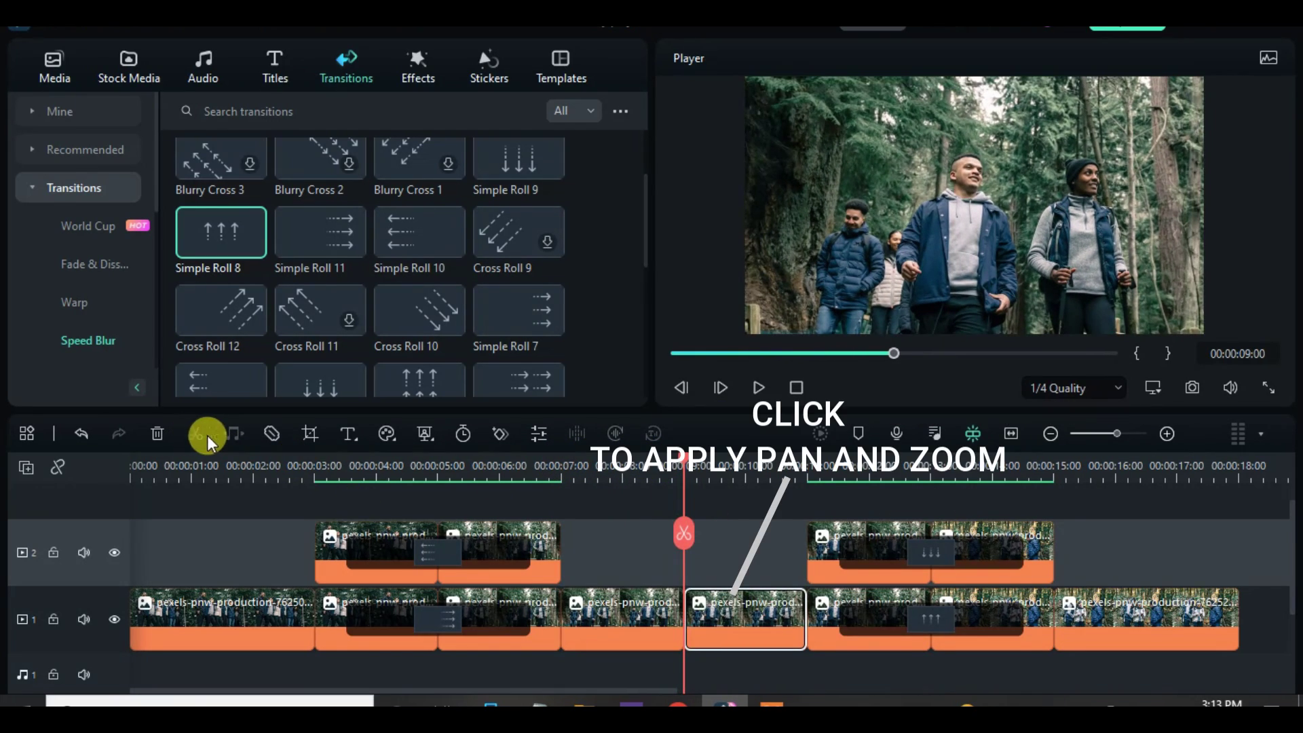
left_click(307, 435)
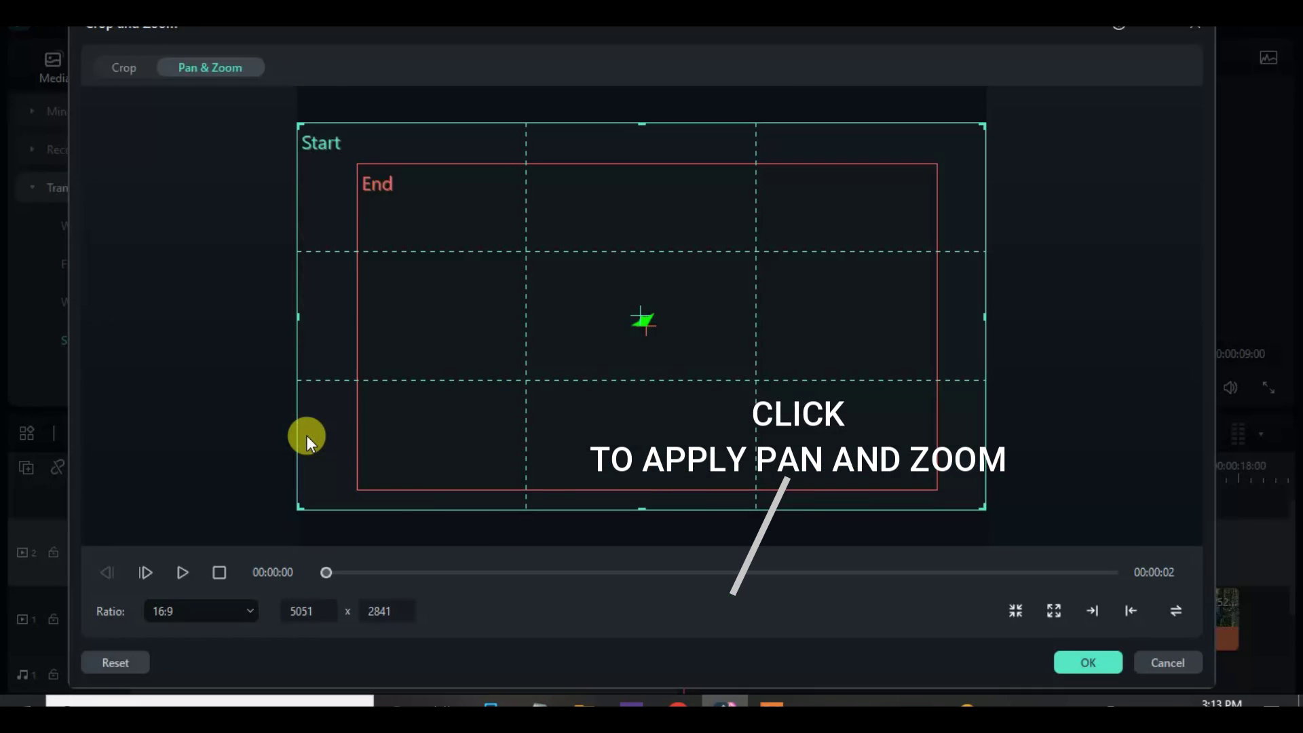
left_click(1178, 611)
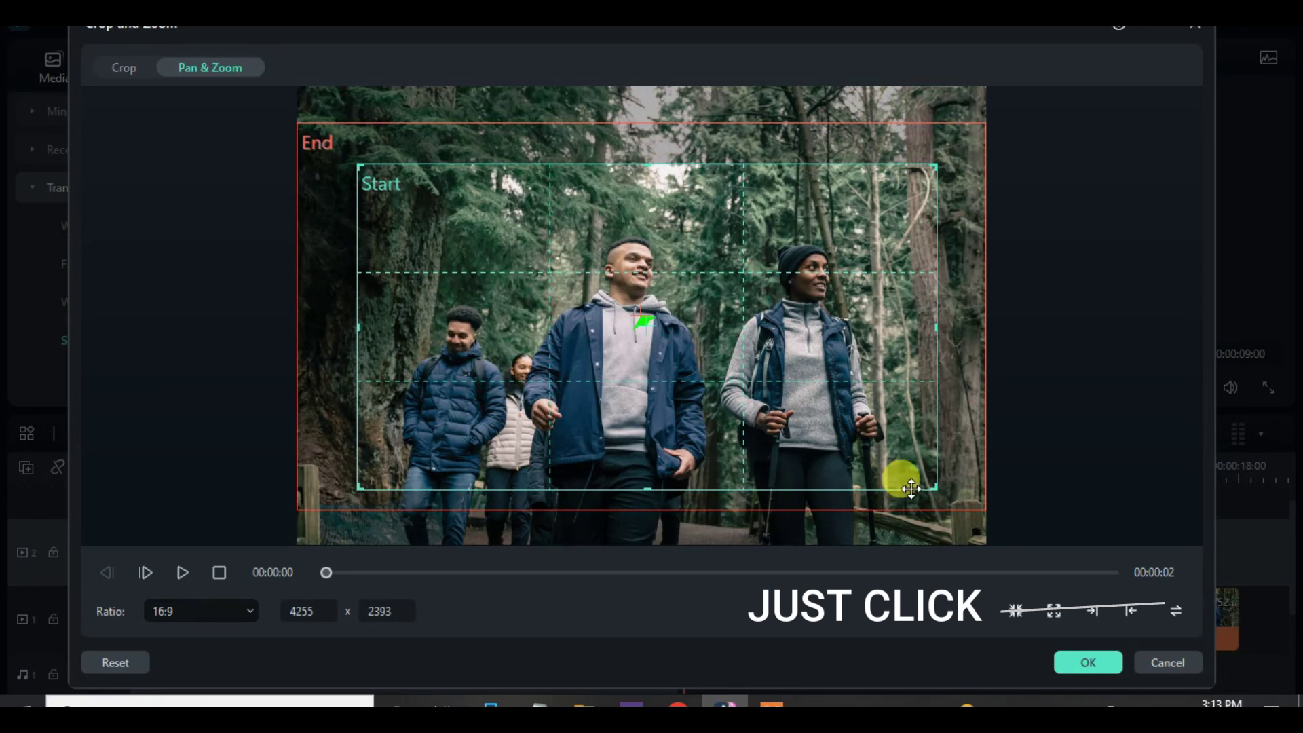
left_click(1087, 663)
Step: Preview the split roll sequence from about 6:23
left_click_drag(673, 461, 543, 470)
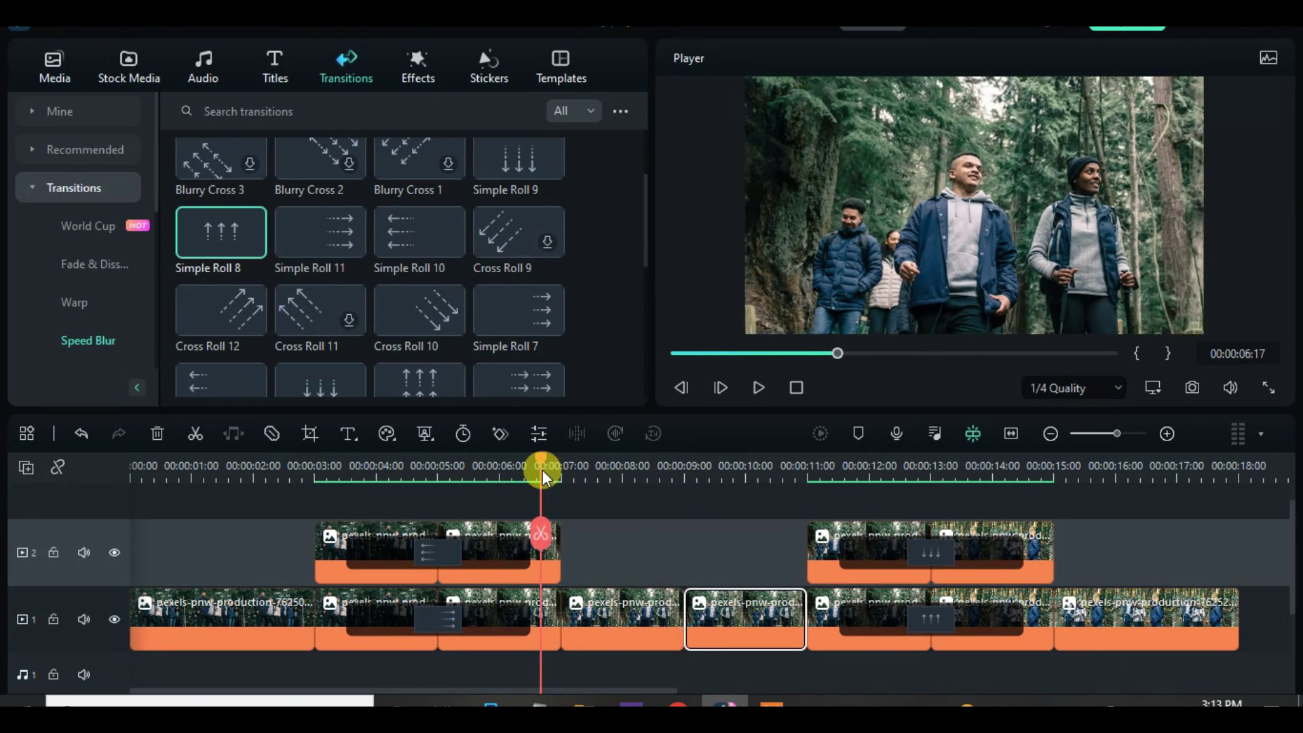
left_click(753, 399)
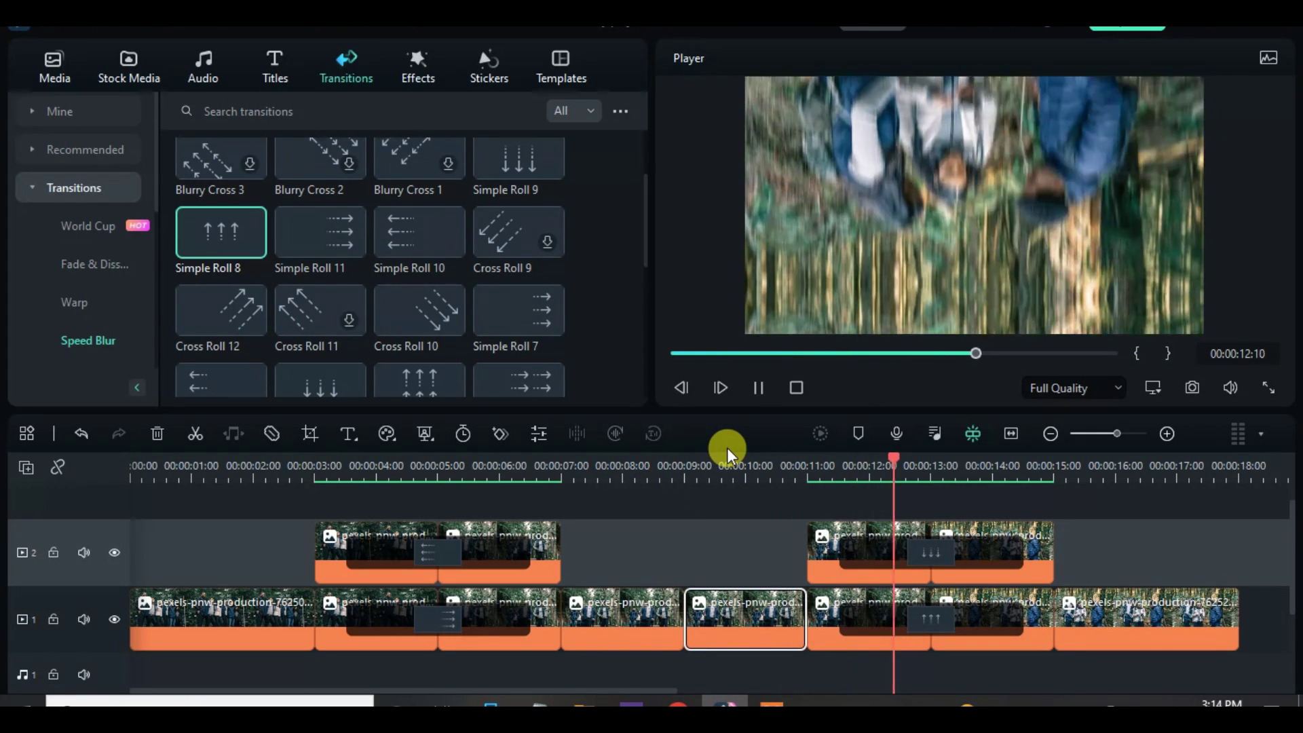
left_click(760, 393)
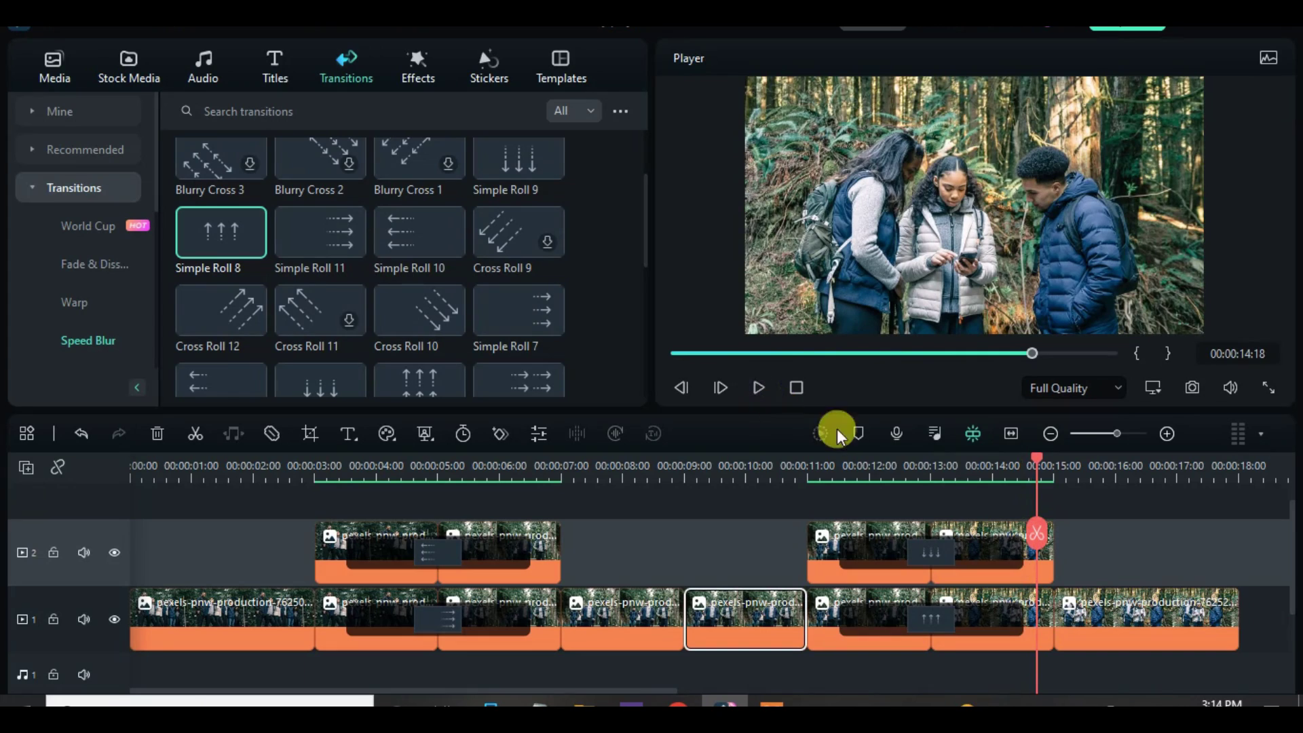
left_click(762, 391)
left_click(761, 390)
Step: Bring up Pan & Zoom for the final 15–18 s track-1 clip and nudge its Start frame down
left_click(1119, 616)
left_click(311, 433)
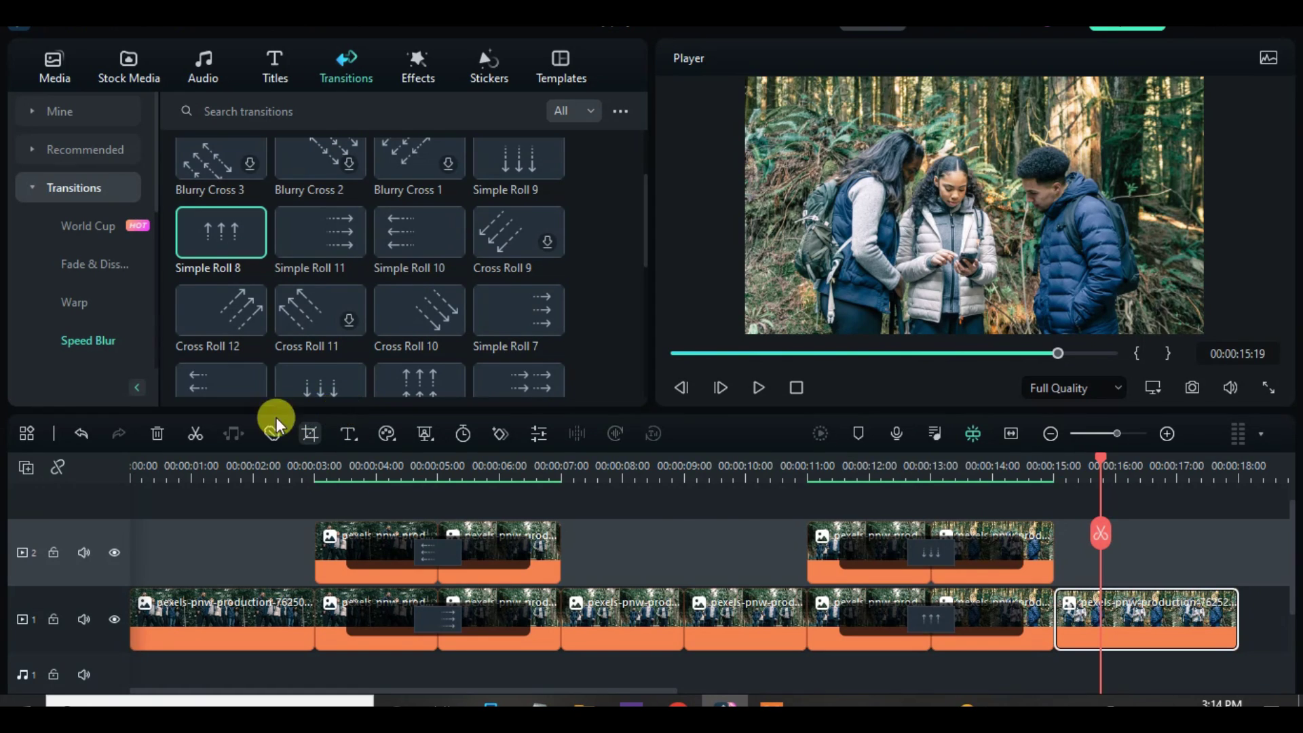
left_click(201, 63)
left_click_drag(522, 311, 521, 313)
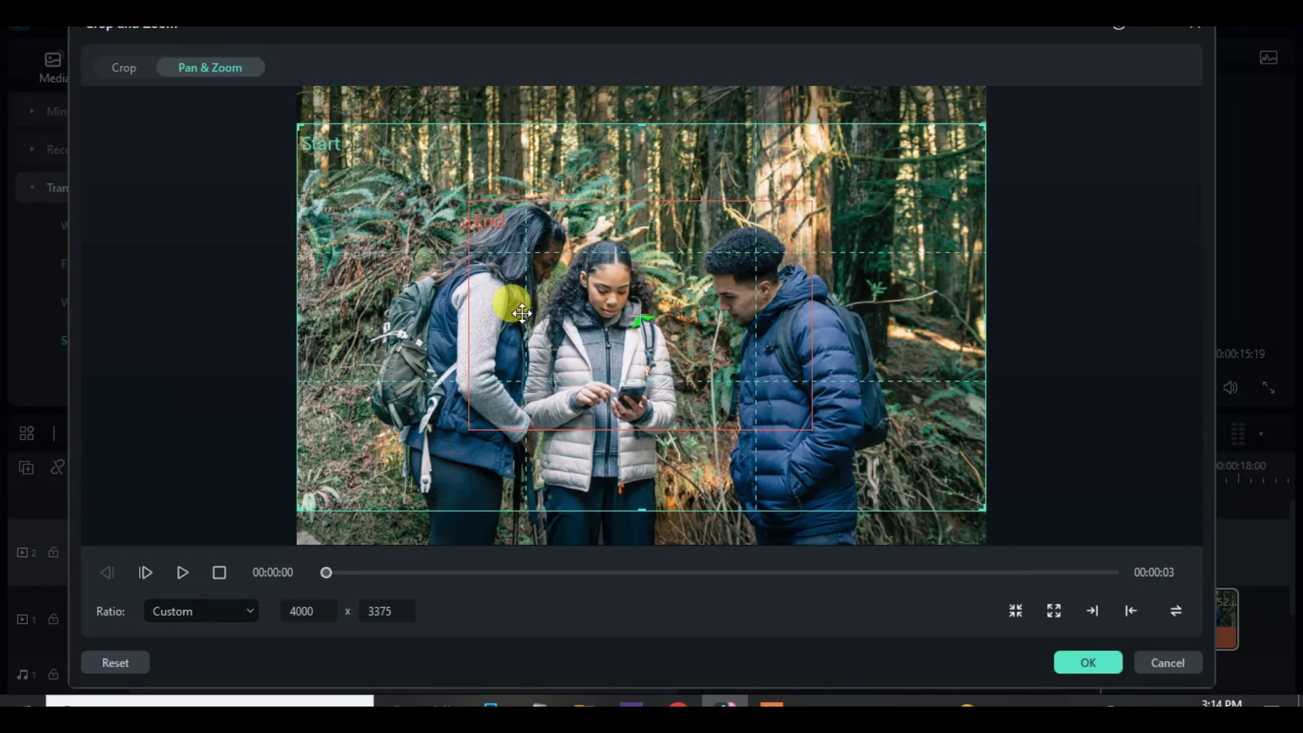